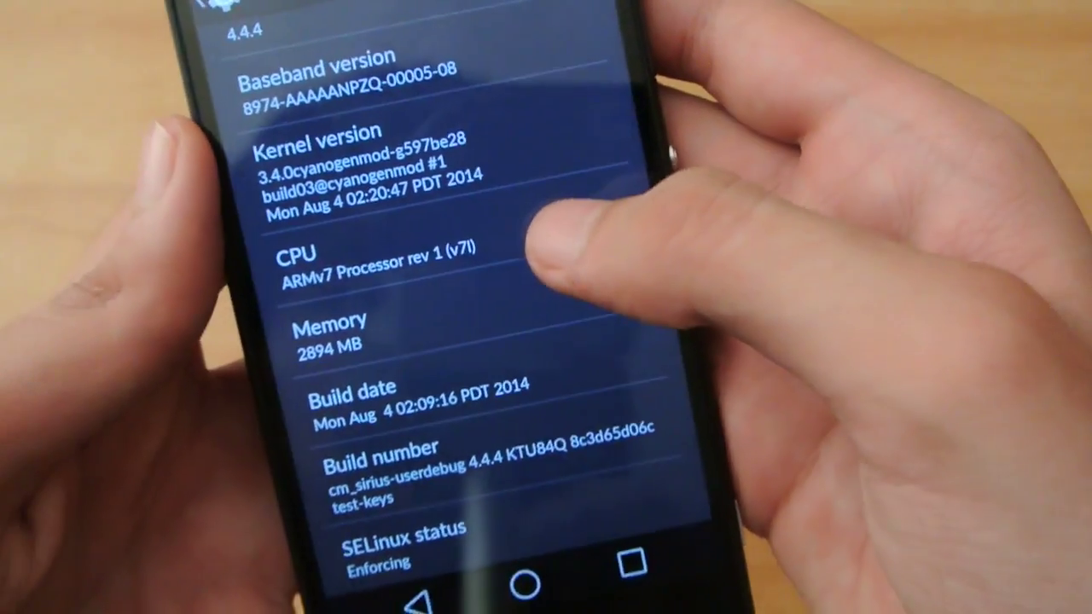
scroll(580, 171, up, 3)
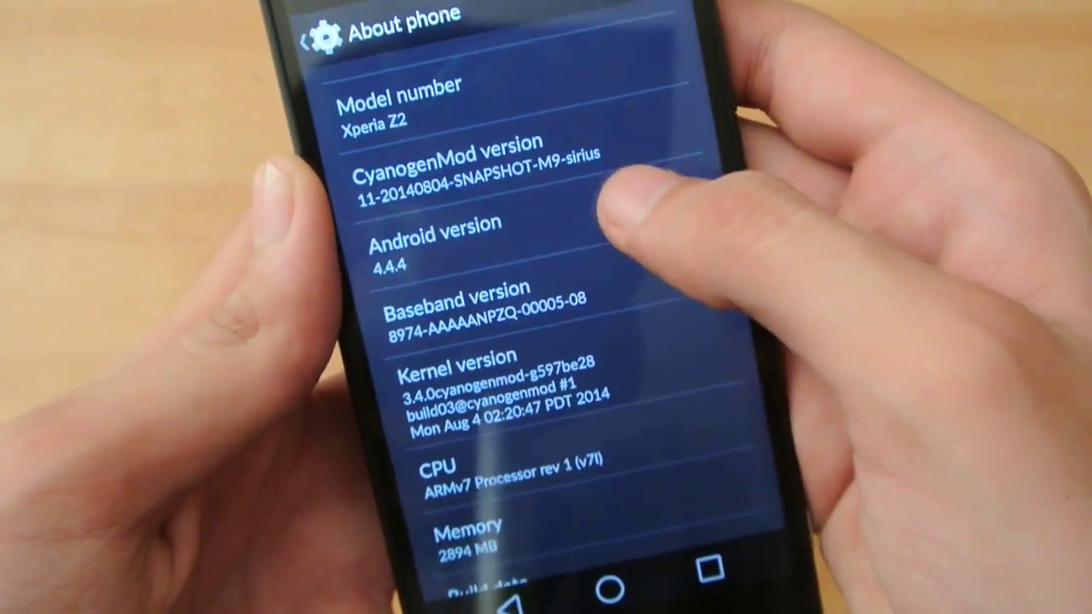
Trigger the KitKat easter egg from Android version and spin the K into the Android logo.
triple_click(614, 213)
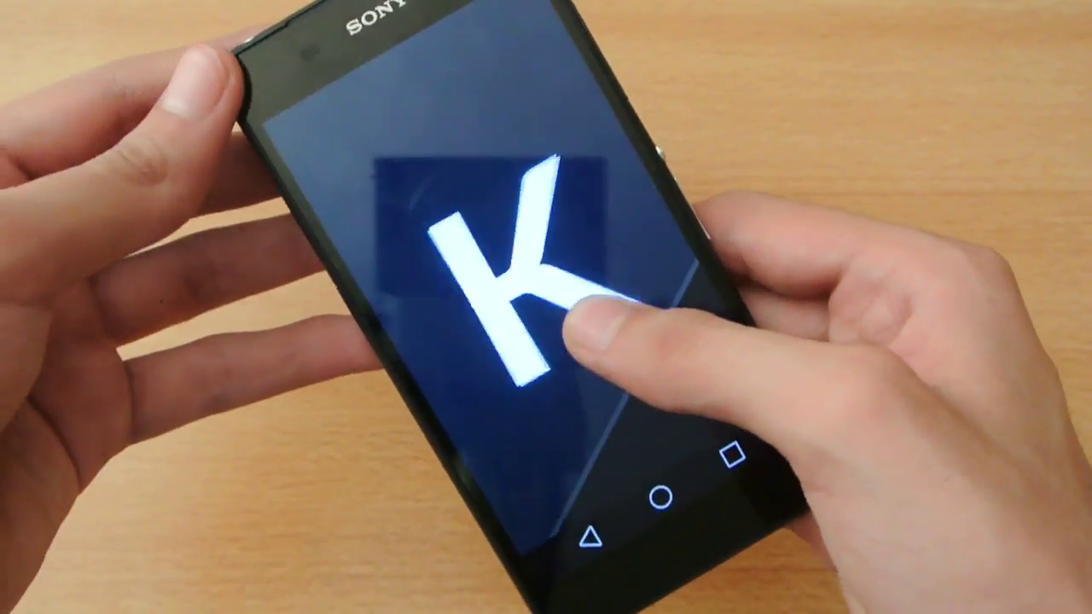
click(597, 320)
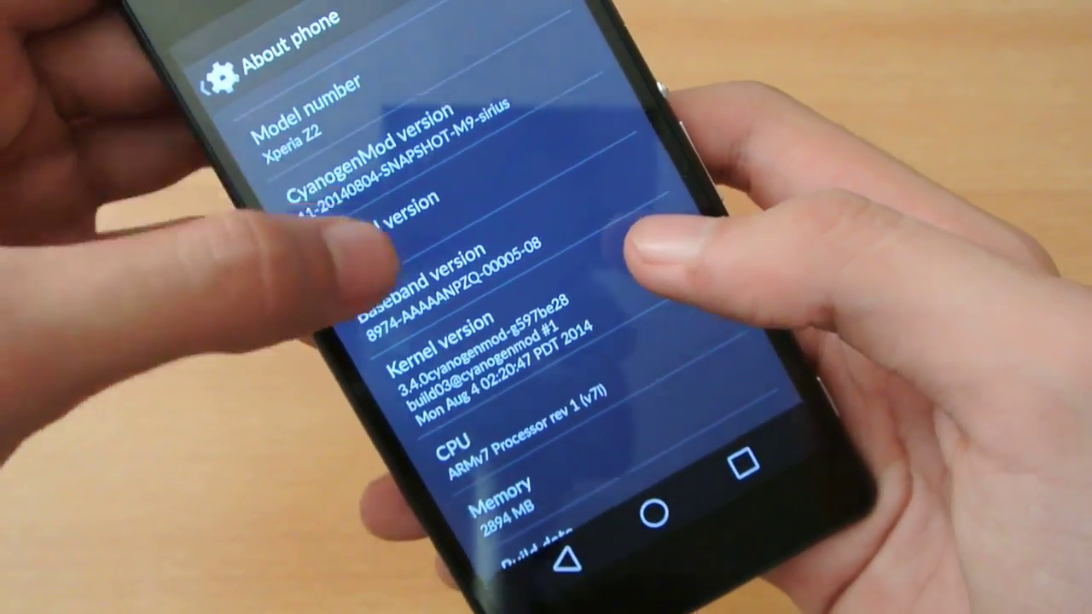
scroll(533, 319, down, 2)
scroll(477, 298, down, 2)
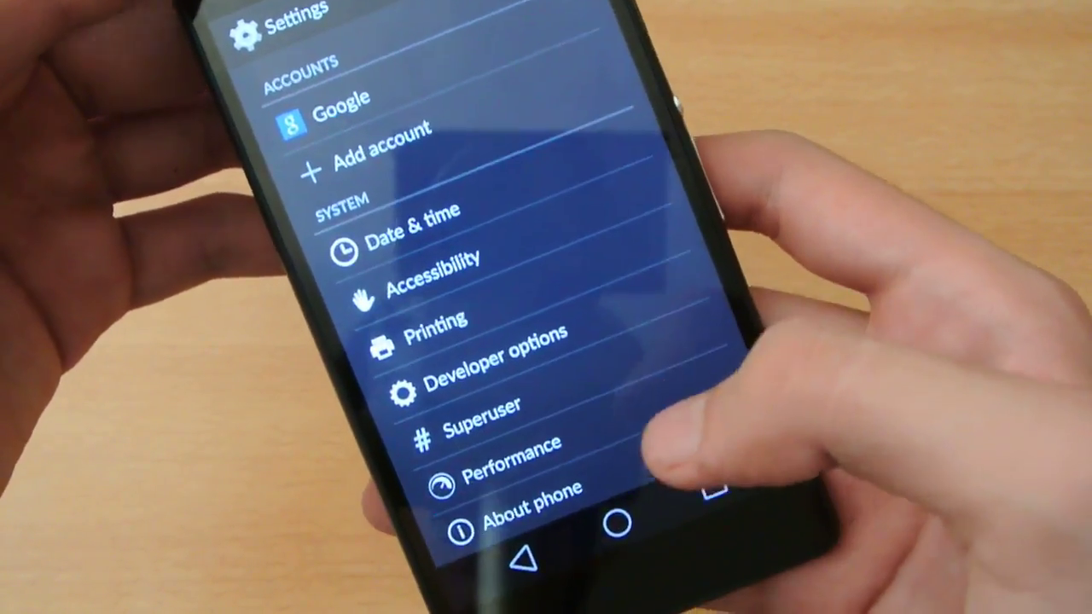
Return to About phone and trigger the CyanogenMod easter egg up to the CyanogenMod 11 logo.
click(597, 490)
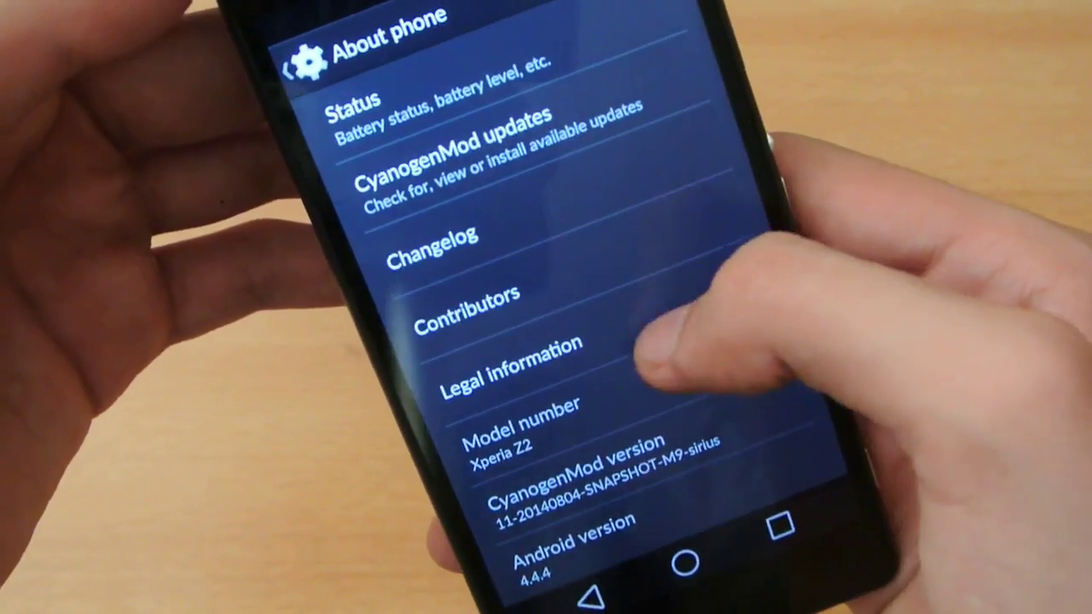
scroll(545, 341, down, 2)
click(520, 410)
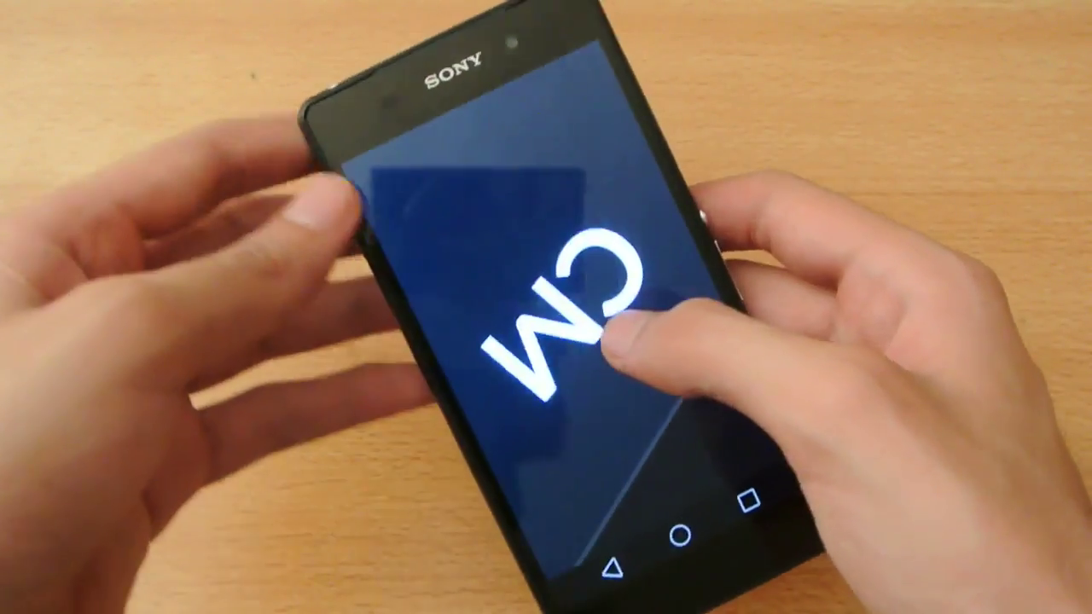
click(609, 336)
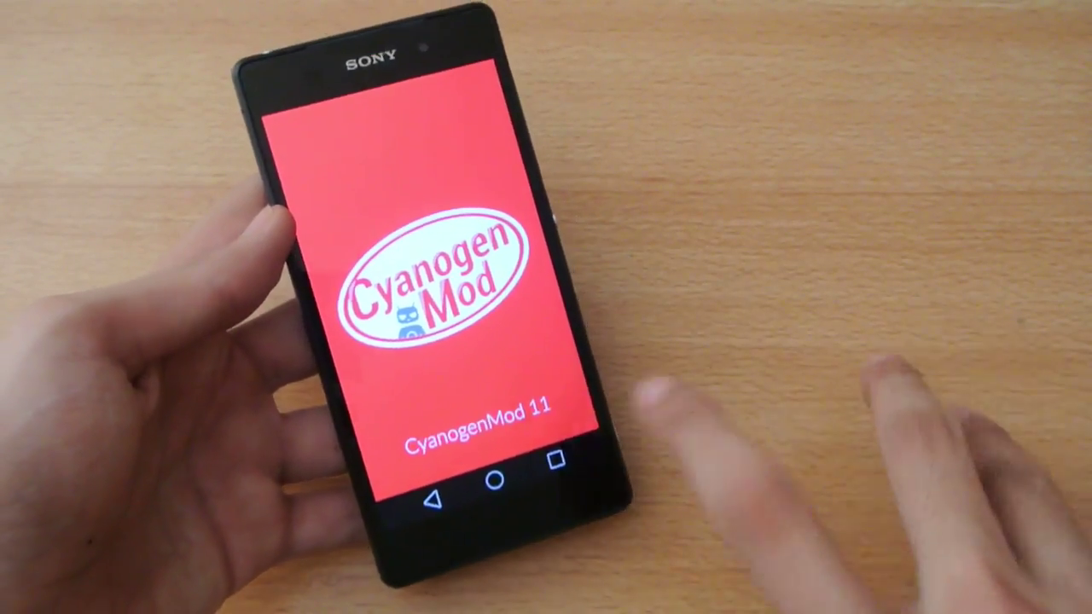
Go home, swipe through the home pages and clear Settings from recent apps.
click(431, 499)
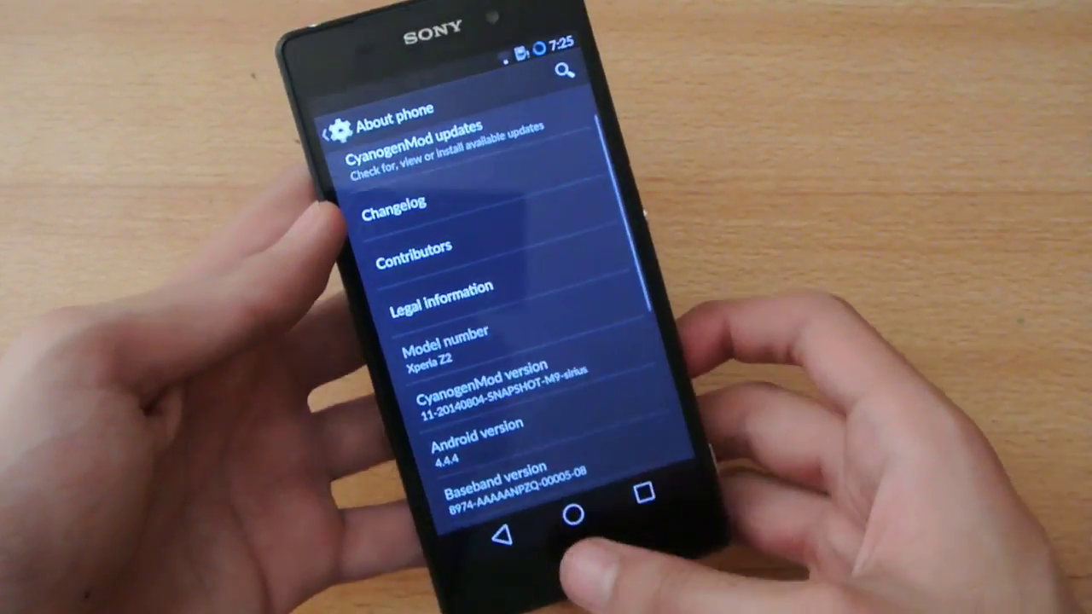
click(580, 516)
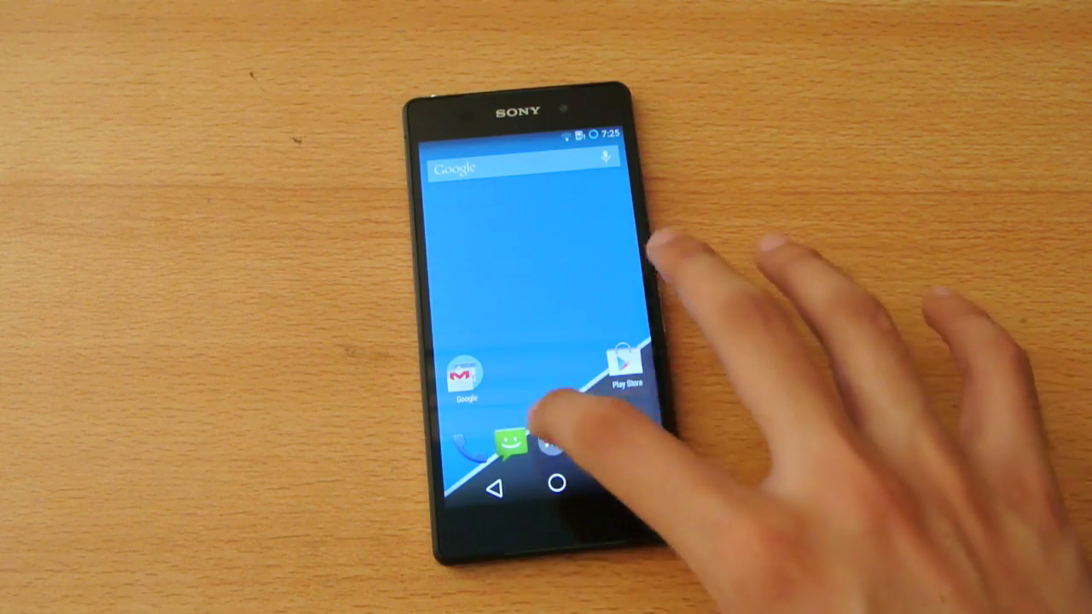
drag(597, 299, 477, 290)
mouse_move(512, 341)
mouse_down()
mouse_move(614, 341)
mouse_move(486, 341)
mouse_move(646, 316)
mouse_up()
click(618, 477)
drag(584, 422, 656, 409)
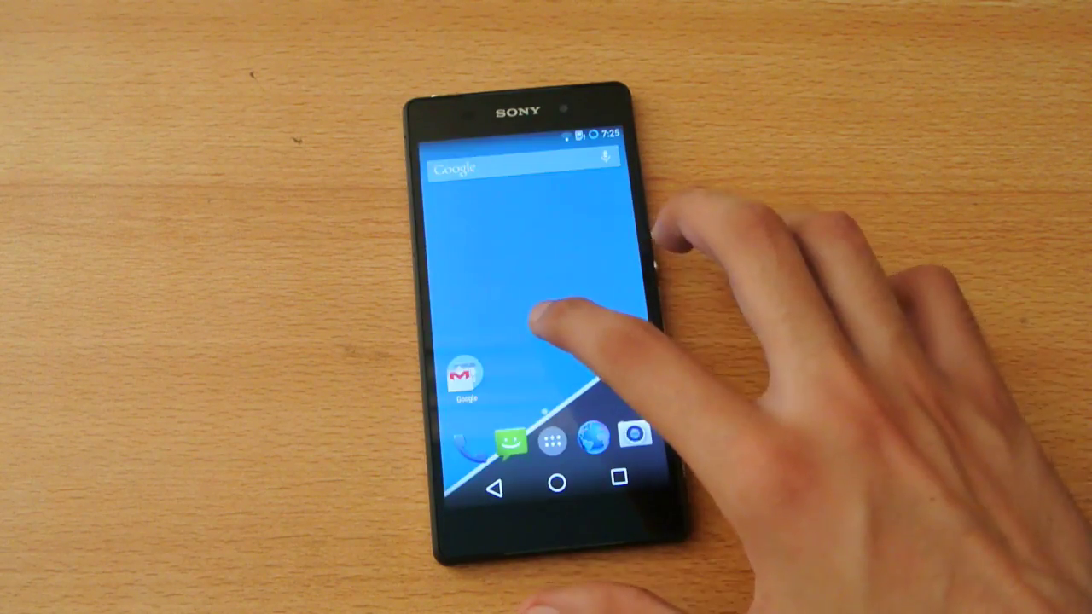
View the home screen overview without changing wallpaper, then browse the app drawer's second page.
click(560, 320)
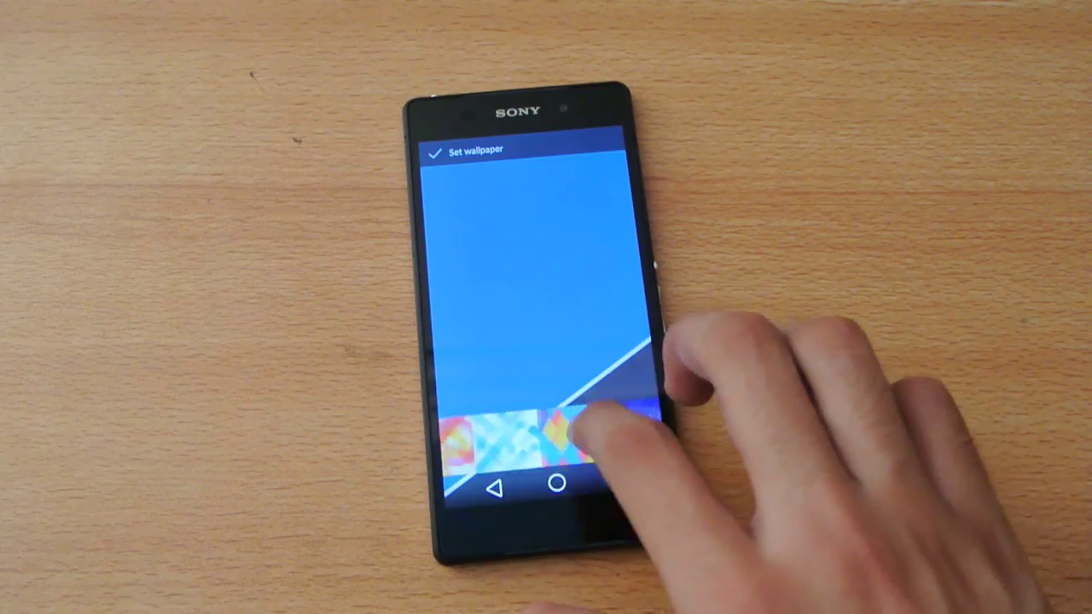
click(494, 488)
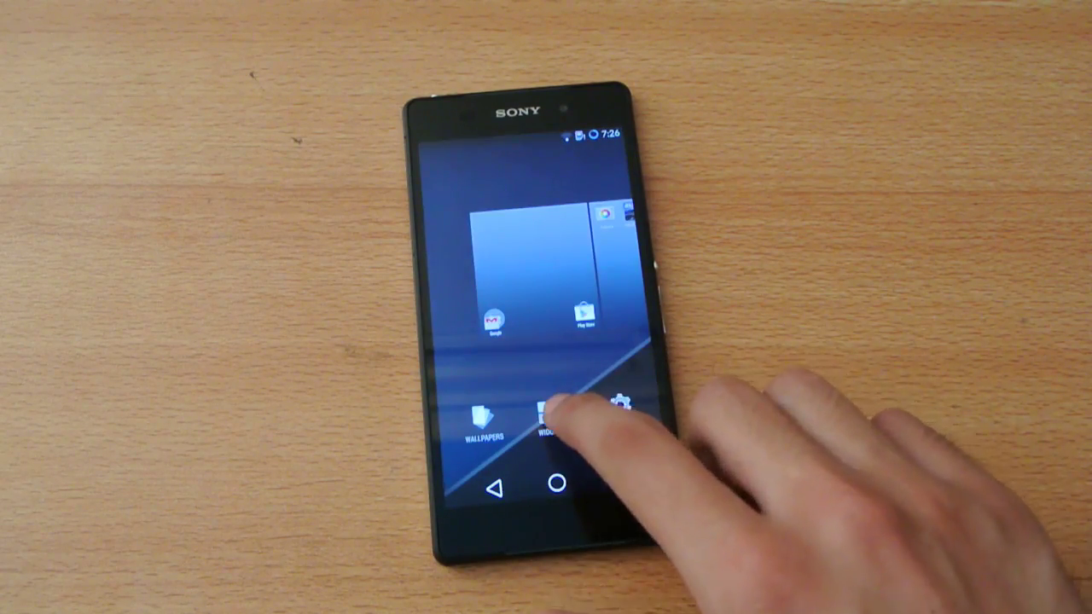
click(494, 488)
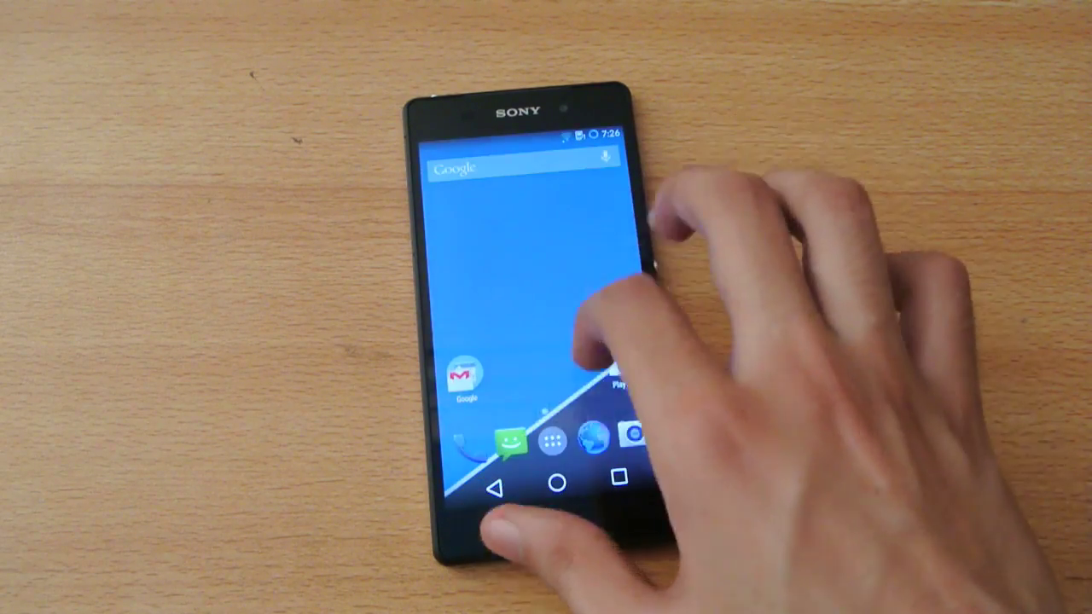
click(551, 440)
mouse_move(614, 341)
mouse_down()
mouse_move(460, 341)
mouse_move(631, 342)
mouse_up()
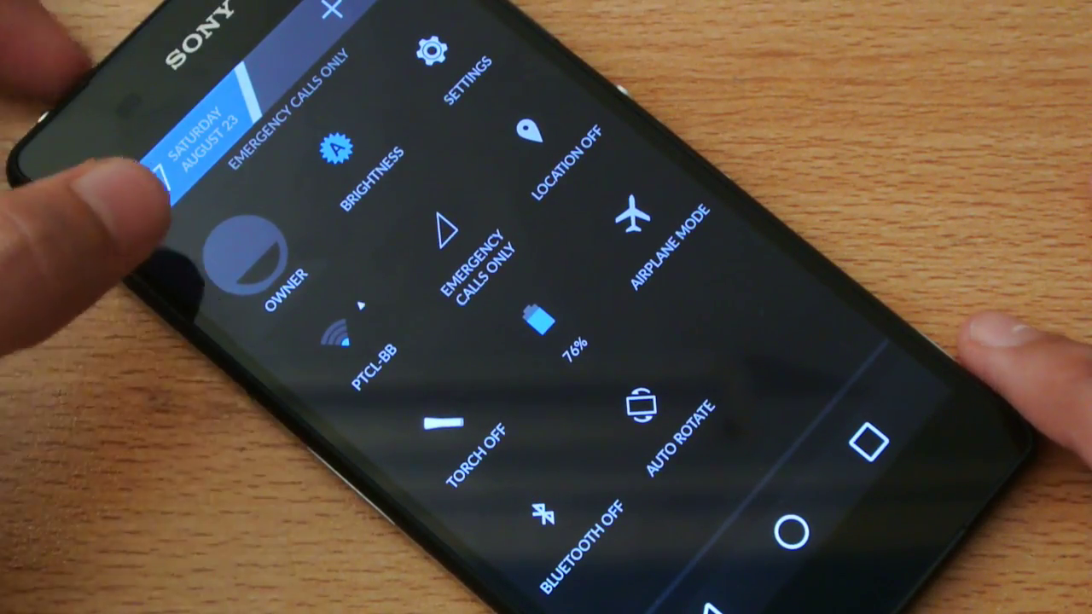
Toggle quick settings tiles, show the brightness slider and switch back to notifications.
click(246, 255)
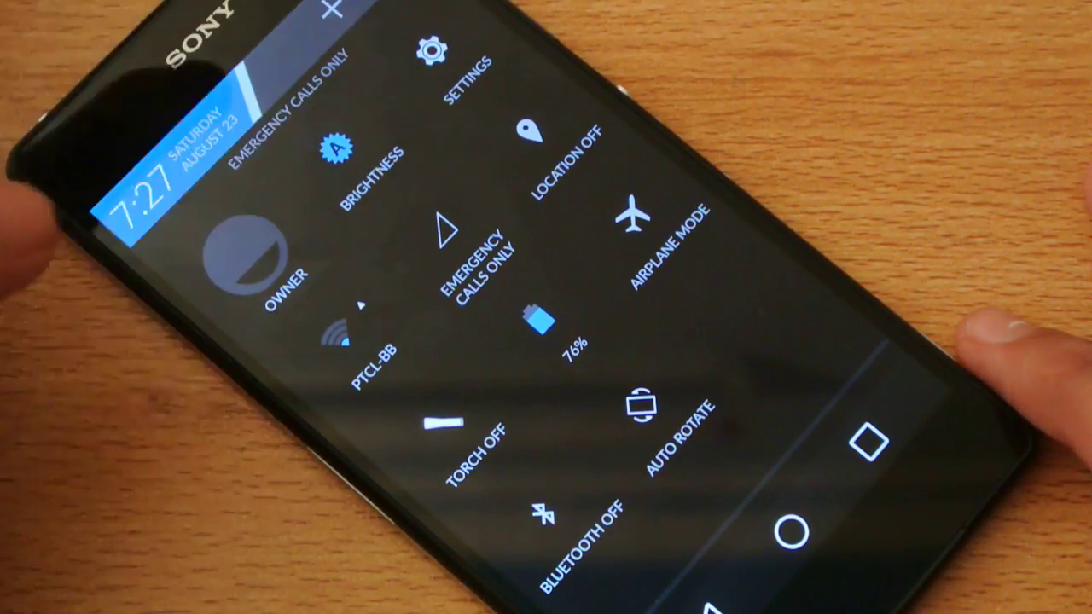
click(350, 341)
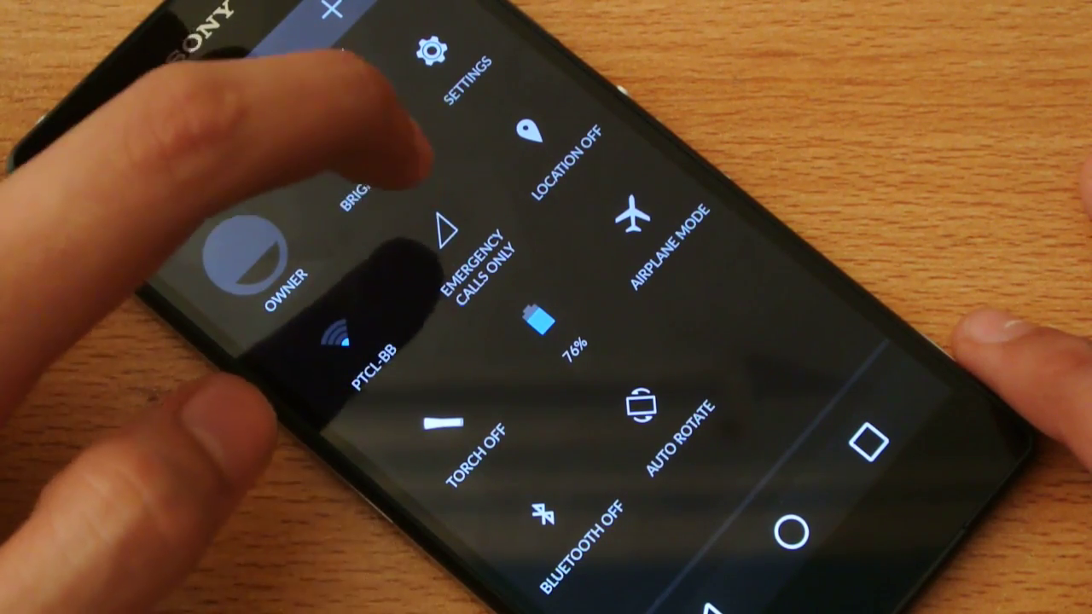
click(375, 162)
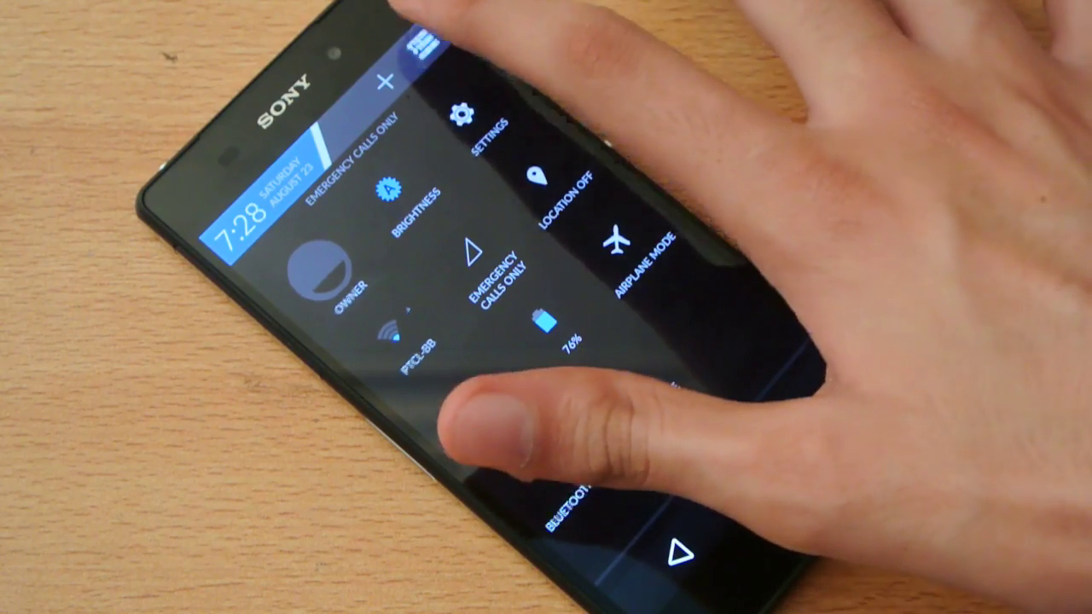
click(422, 42)
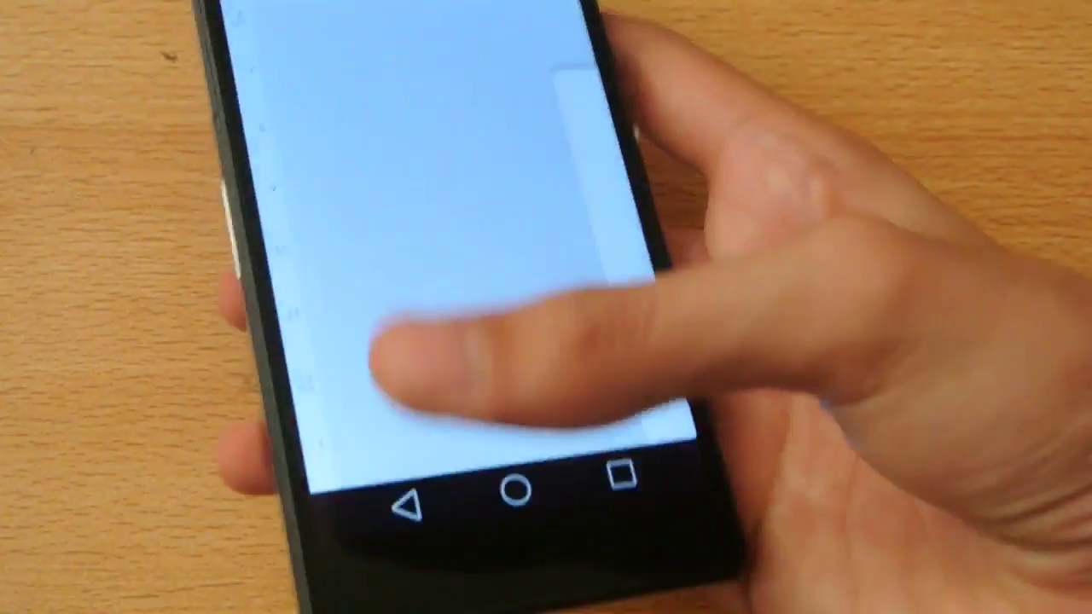
Close the calendar and return to the home screen.
key(super)
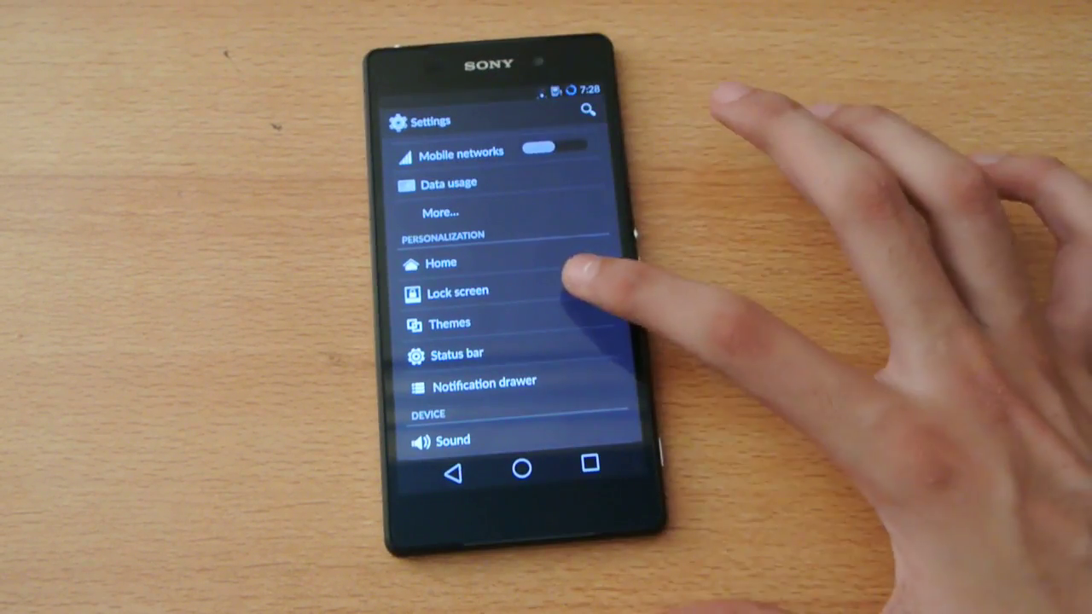
click(512, 291)
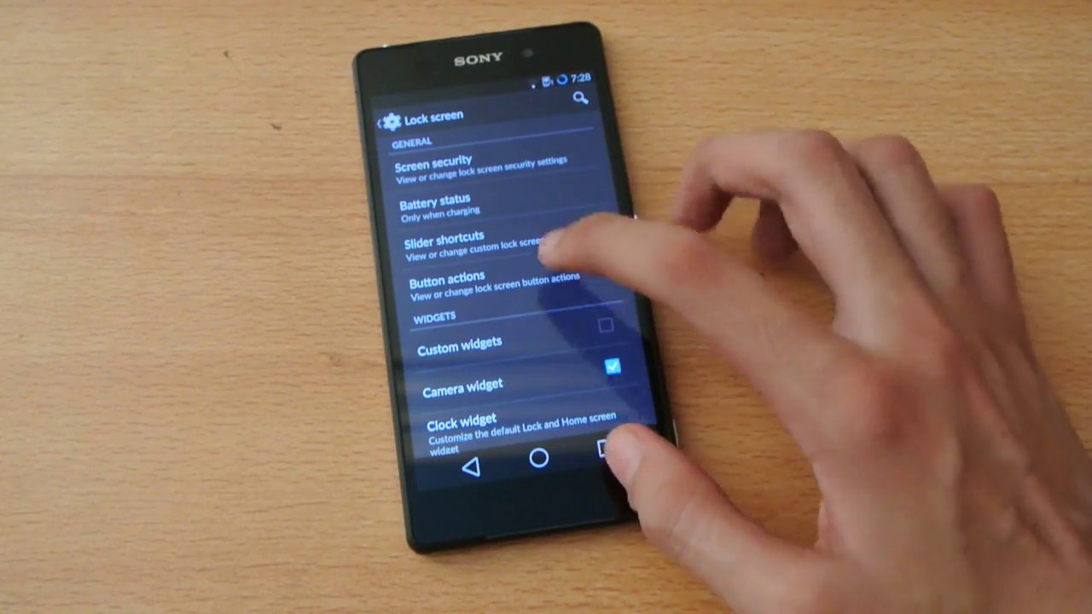
scroll(546, 290, down, 2)
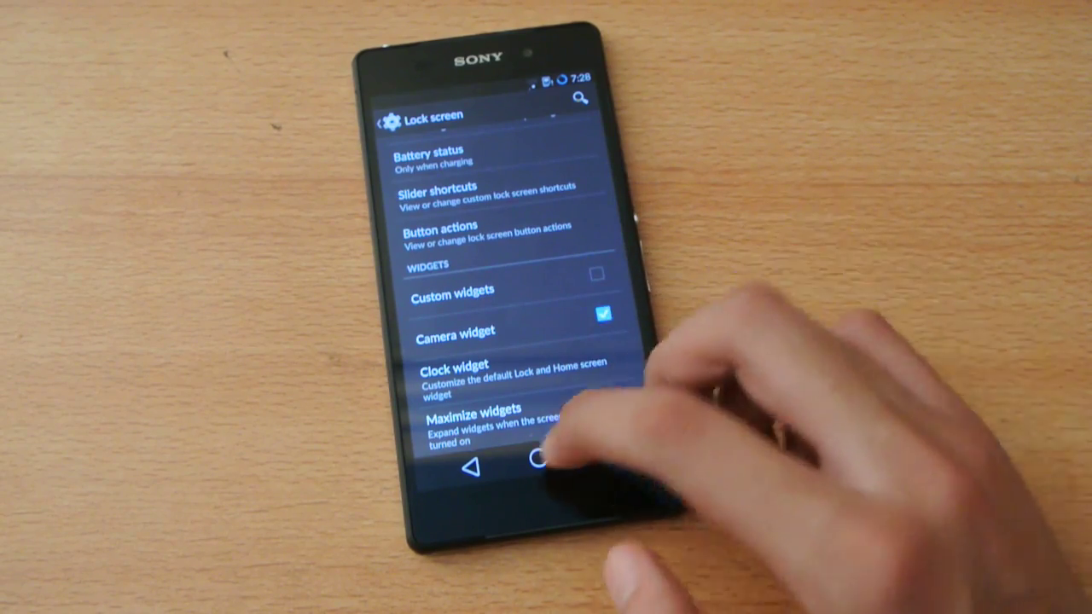
click(472, 464)
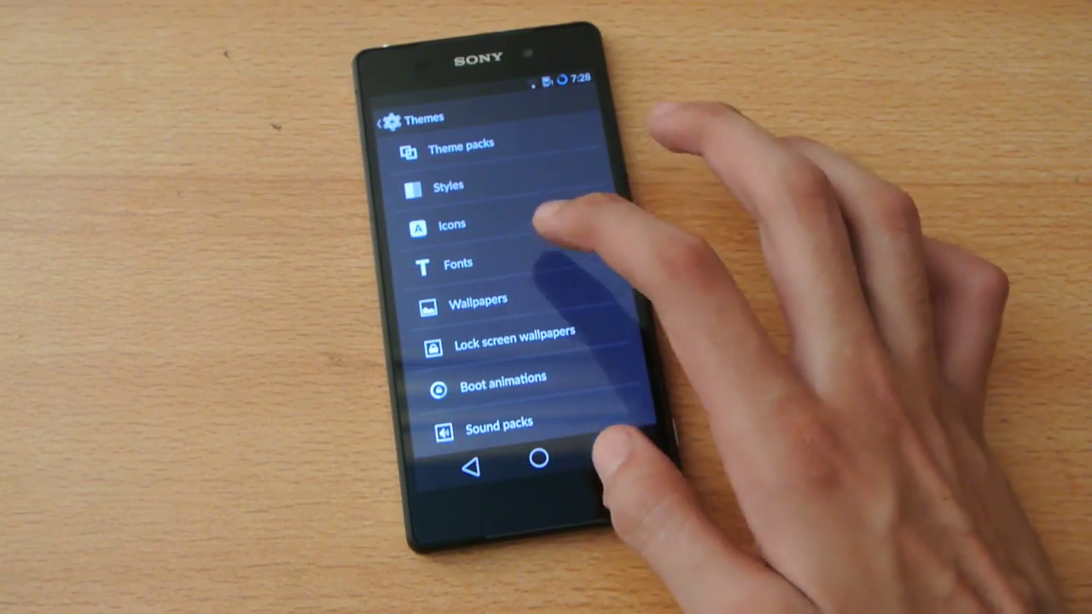
Browse Sound settings and the phone ringtone list, keeping MAHDI-ROM THEME, then return to Settings.
click(472, 465)
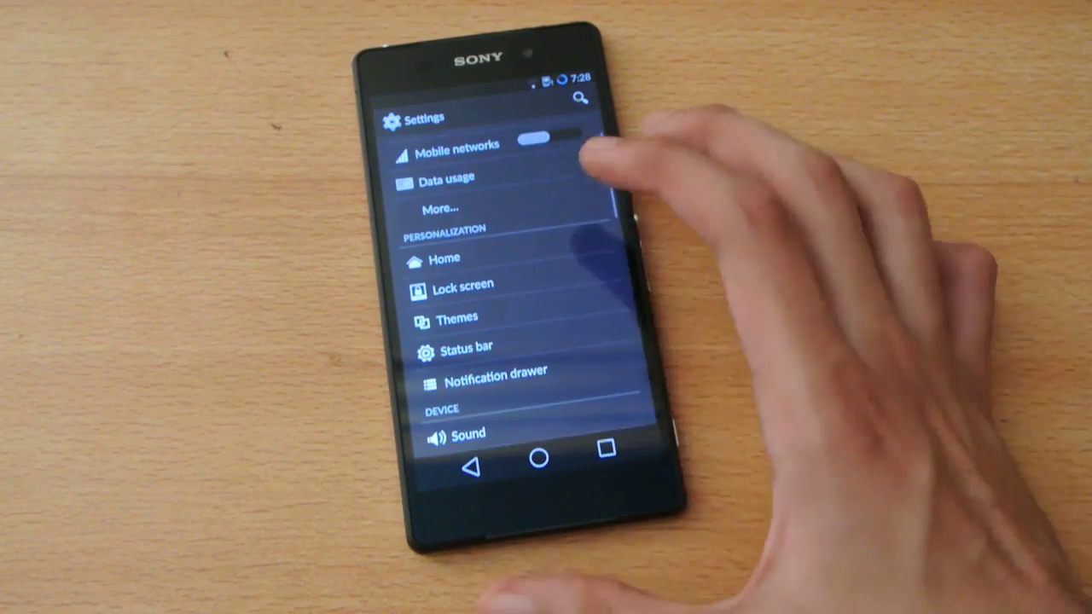
drag(550, 309, 572, 184)
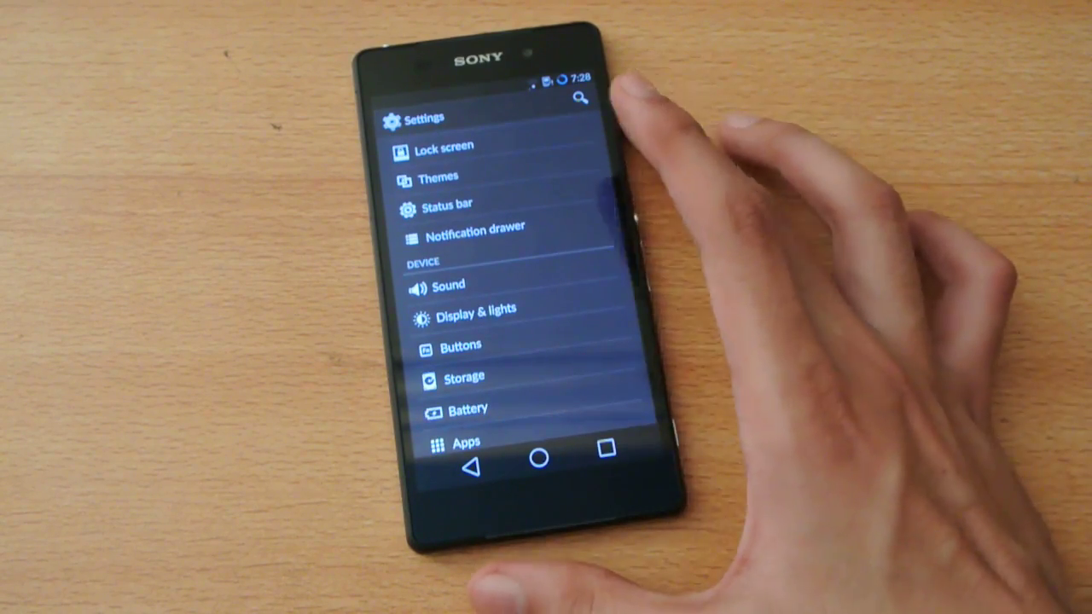
click(448, 287)
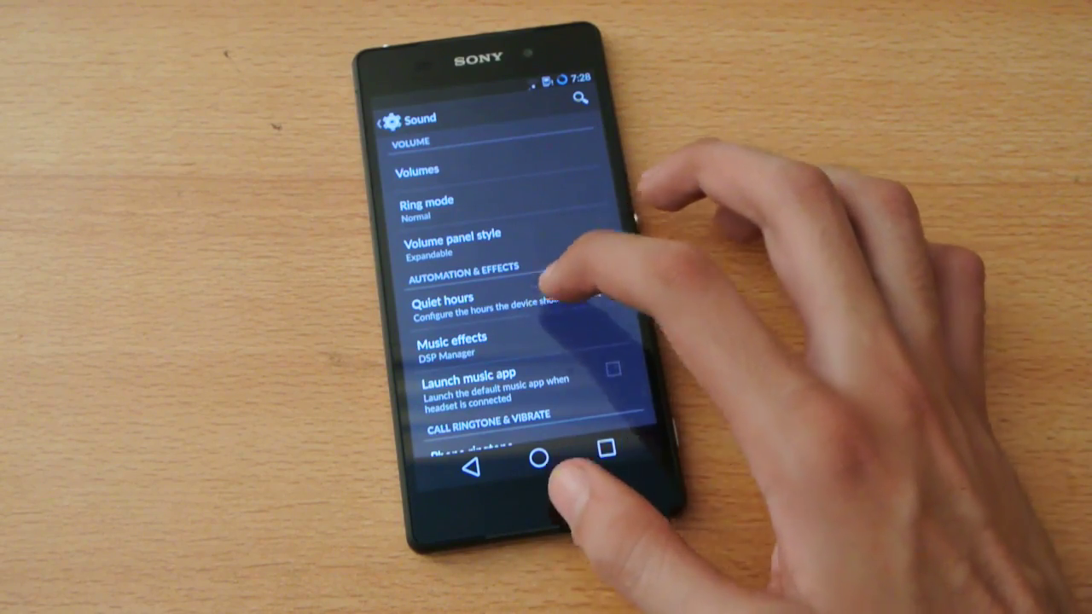
drag(524, 307, 554, 200)
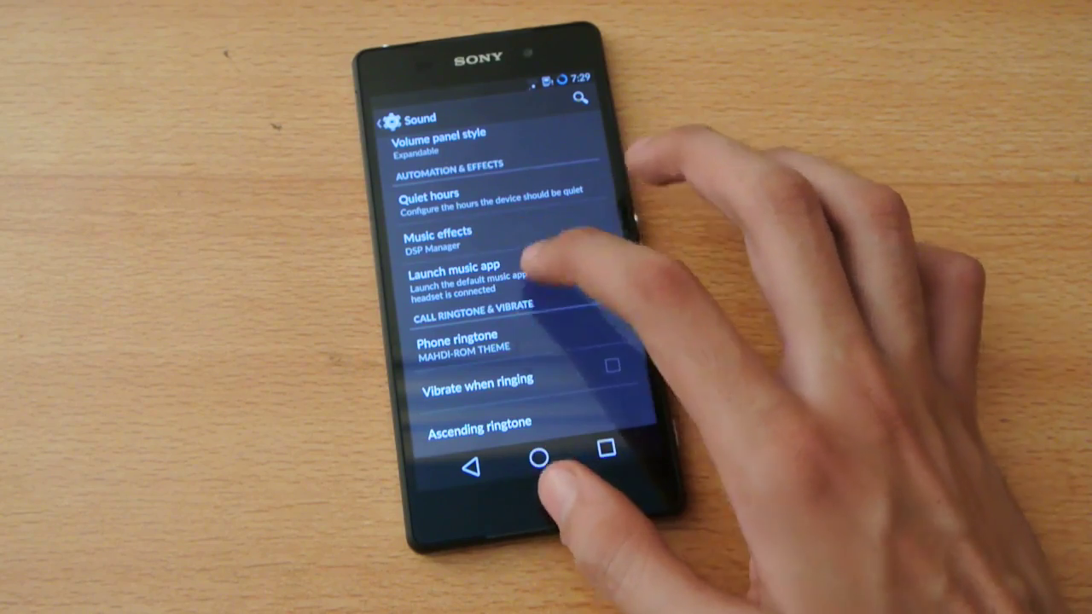
drag(533, 234, 525, 258)
click(511, 362)
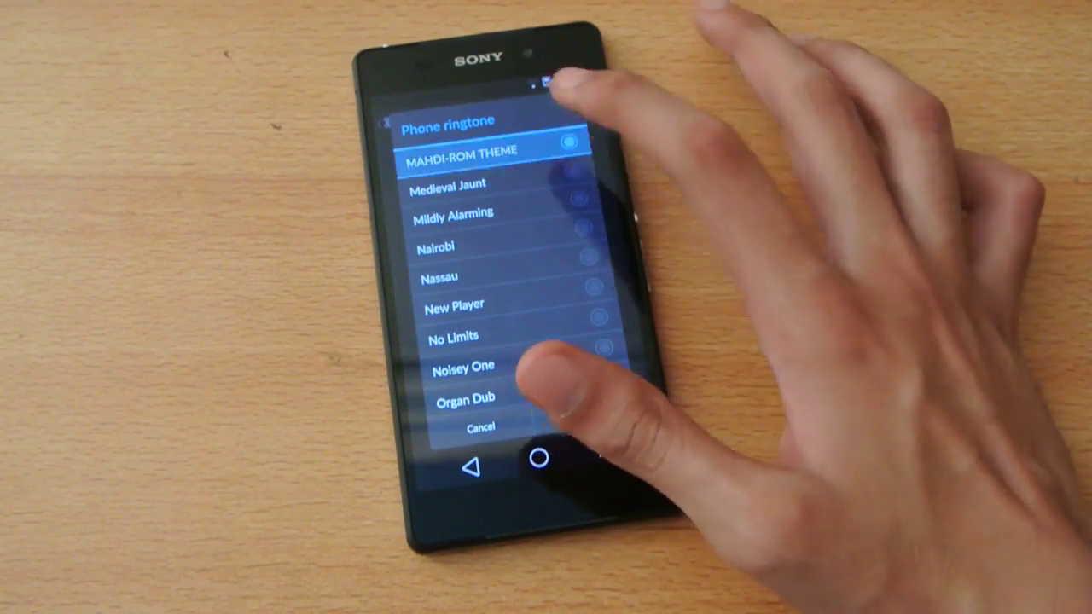
click(588, 422)
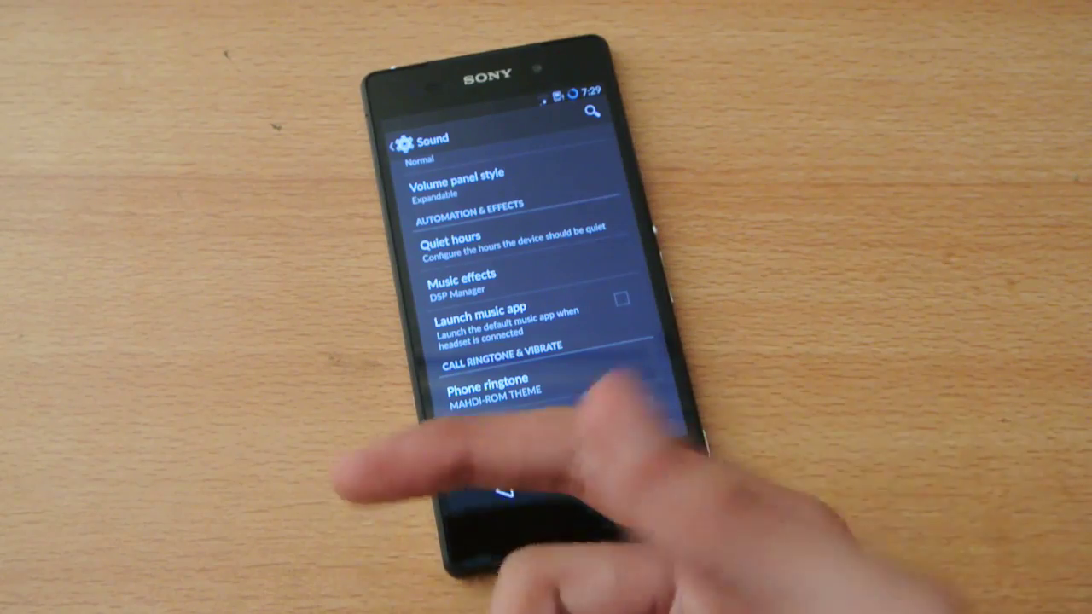
click(503, 482)
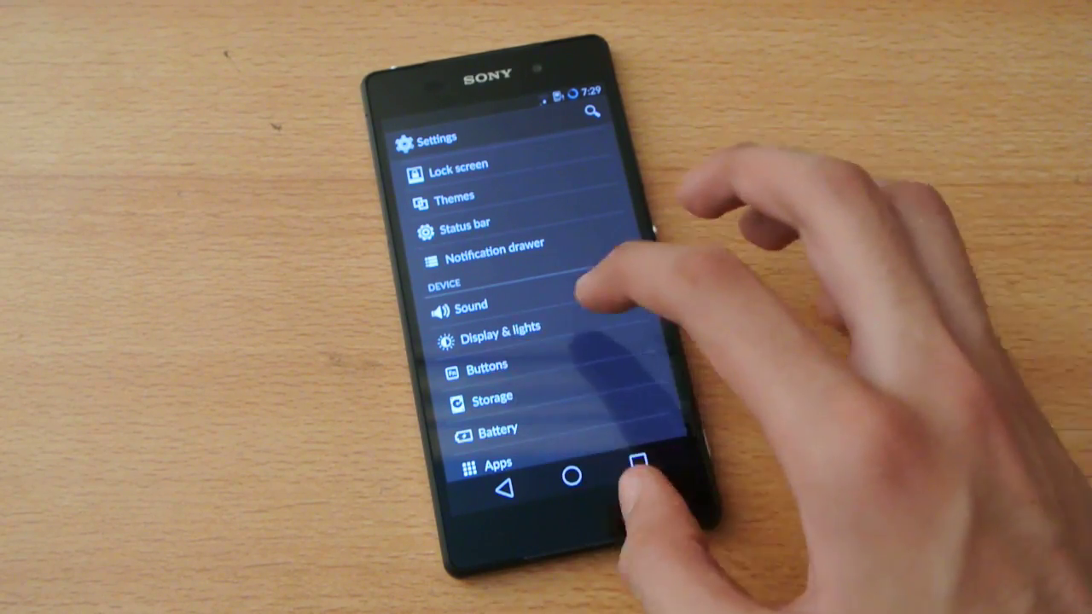
click(512, 303)
click(491, 495)
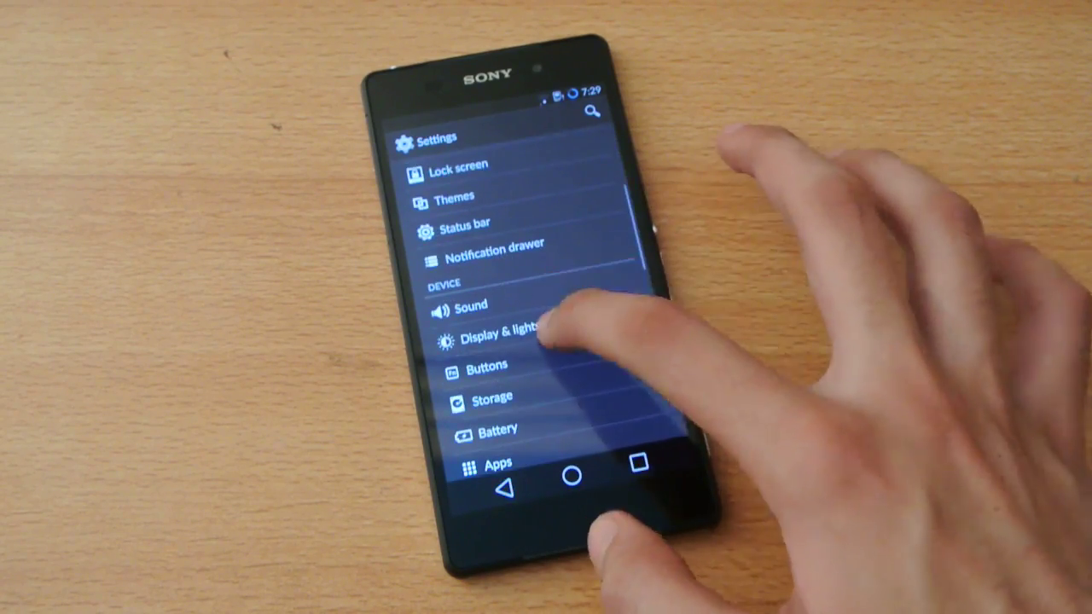
click(546, 328)
scroll(529, 299, down, 5)
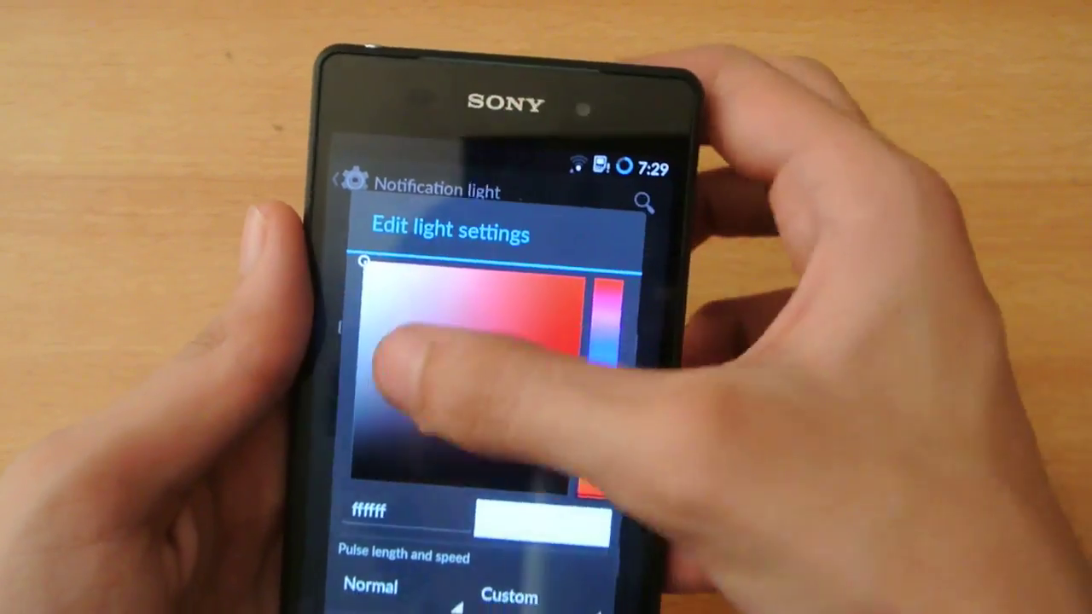
mouse_move(409, 358)
mouse_down()
mouse_move(562, 307)
mouse_move(562, 384)
mouse_move(588, 435)
mouse_move(512, 316)
mouse_move(375, 435)
mouse_move(426, 376)
mouse_move(497, 390)
mouse_up()
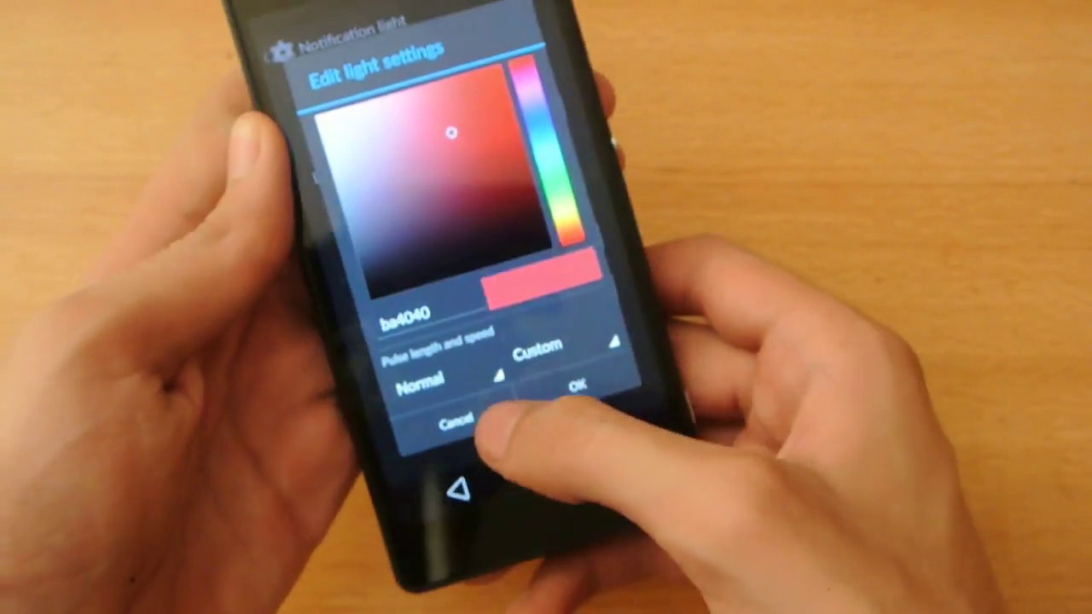
click(460, 420)
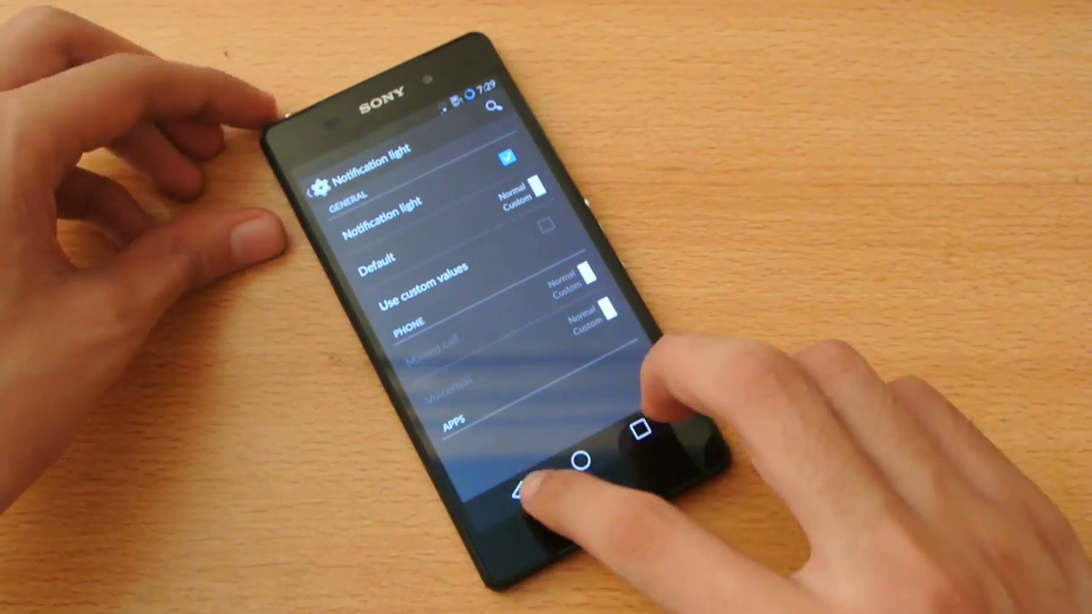
click(508, 492)
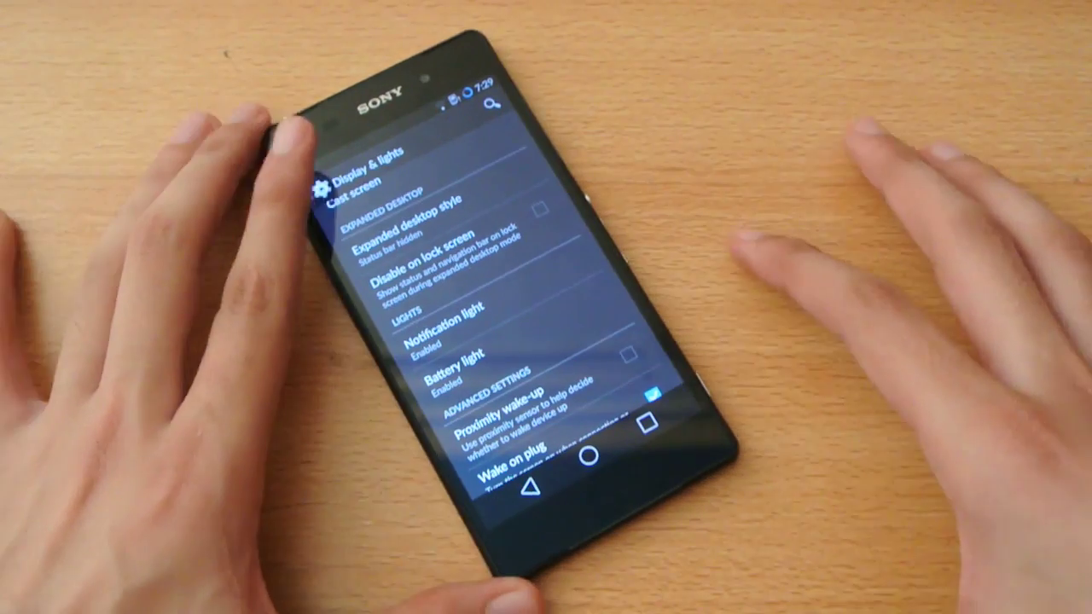
scroll(512, 324, down, 2)
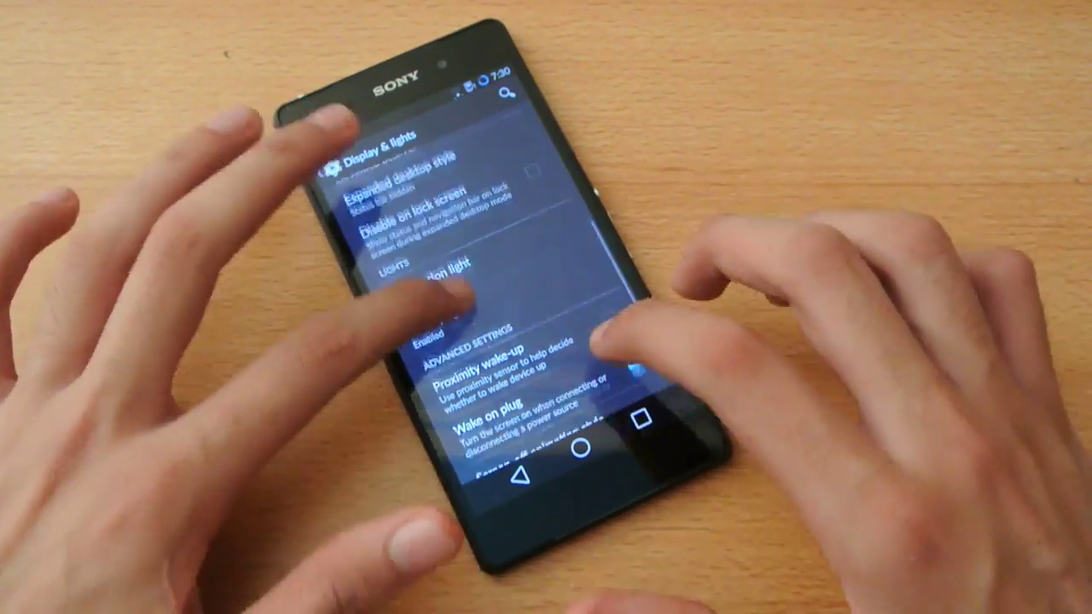
click(516, 477)
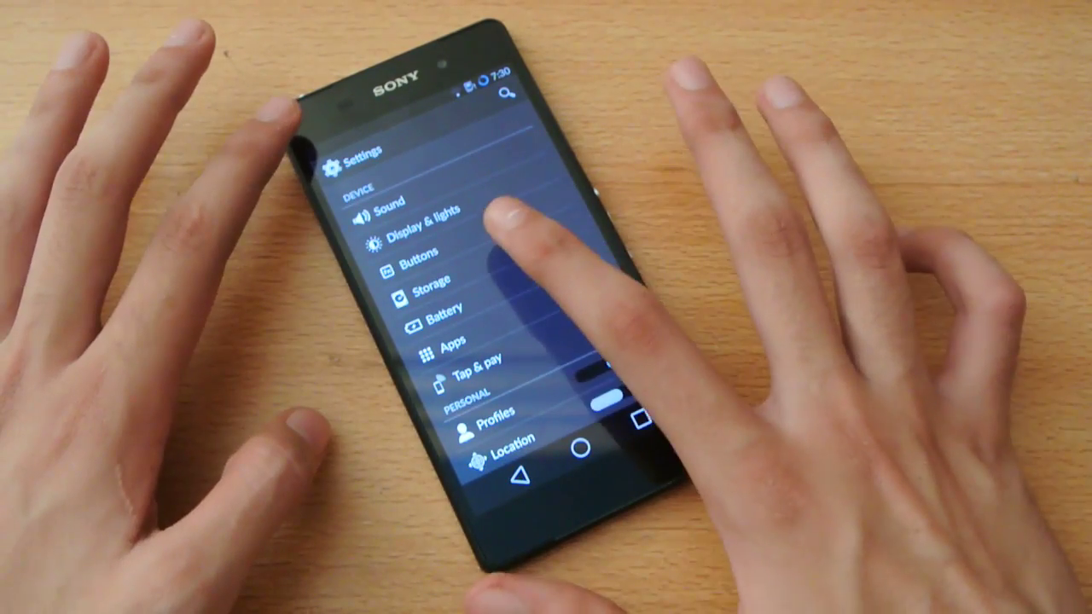
click(520, 205)
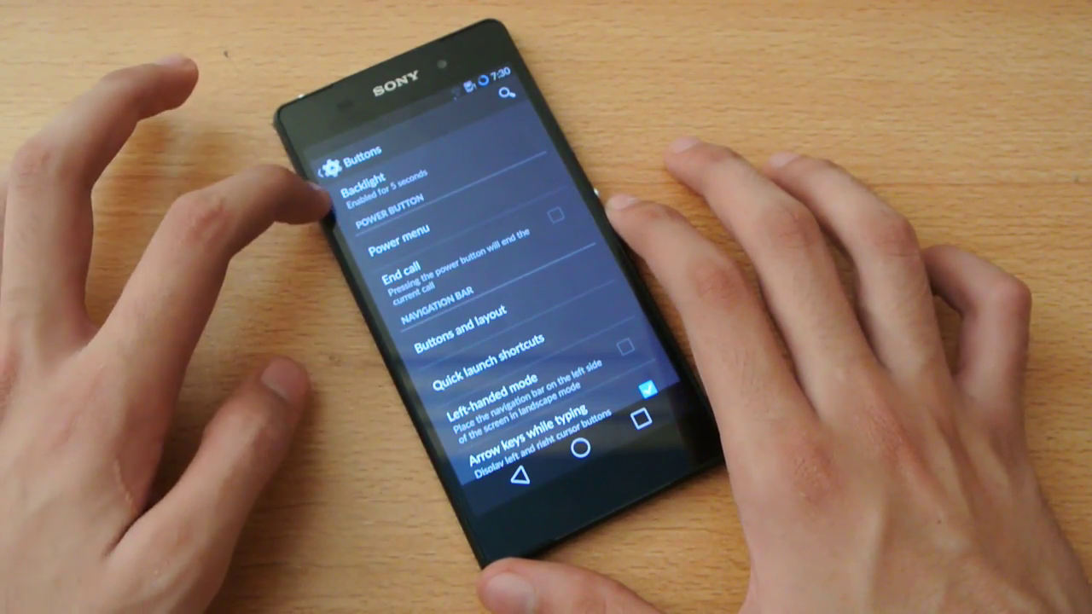
drag(397, 290, 358, 226)
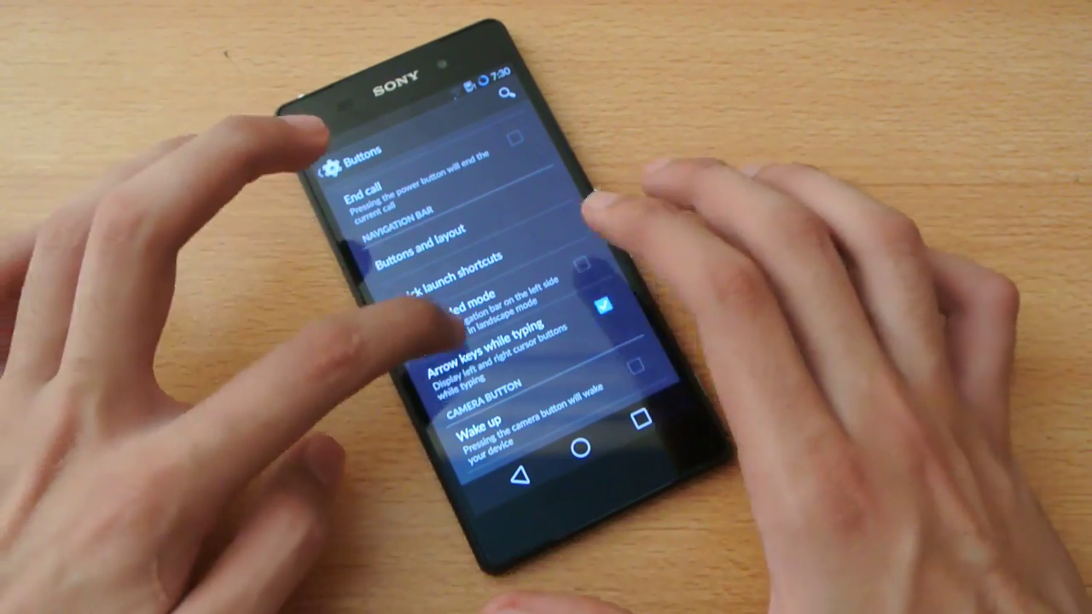
drag(426, 294, 384, 170)
Leave the Buttons settings and return to the main Settings list.
click(519, 478)
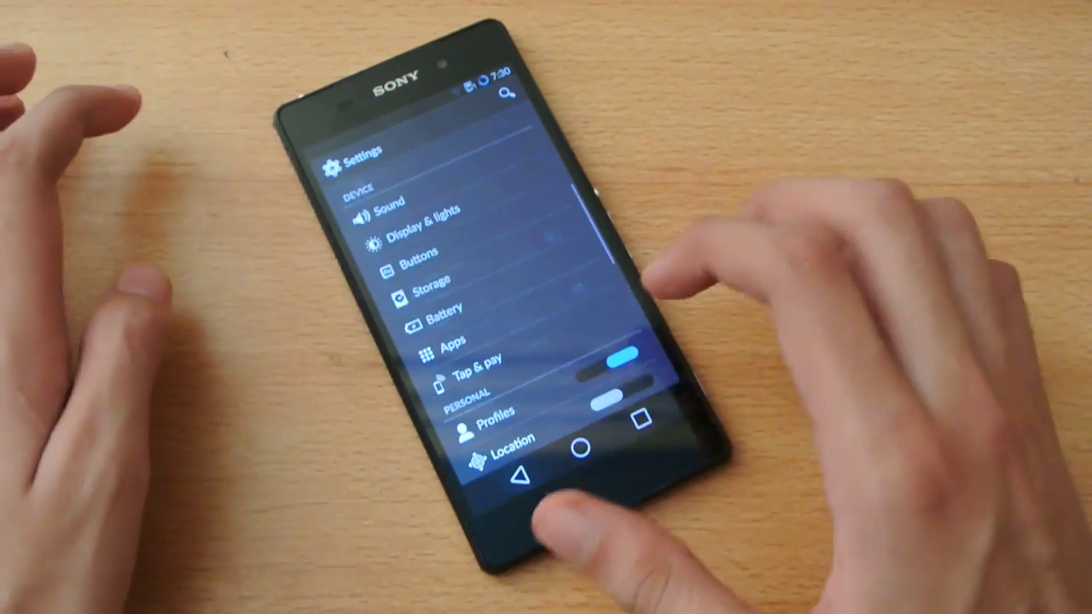
drag(546, 375, 494, 256)
drag(563, 319, 571, 290)
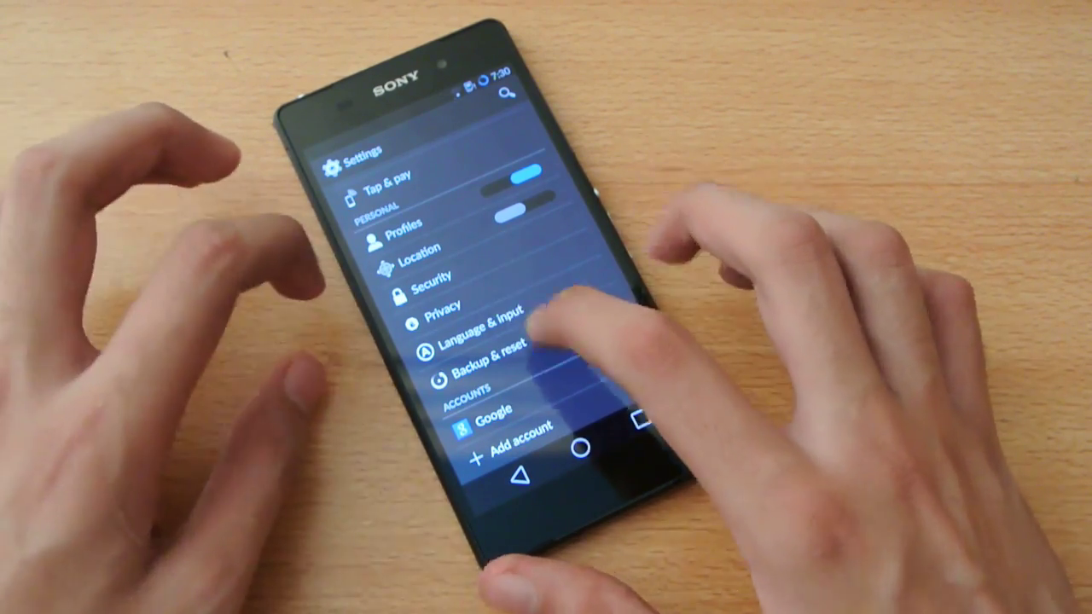
In Security, allow installing apps from unknown sources, accept the warning and return to Settings.
click(477, 265)
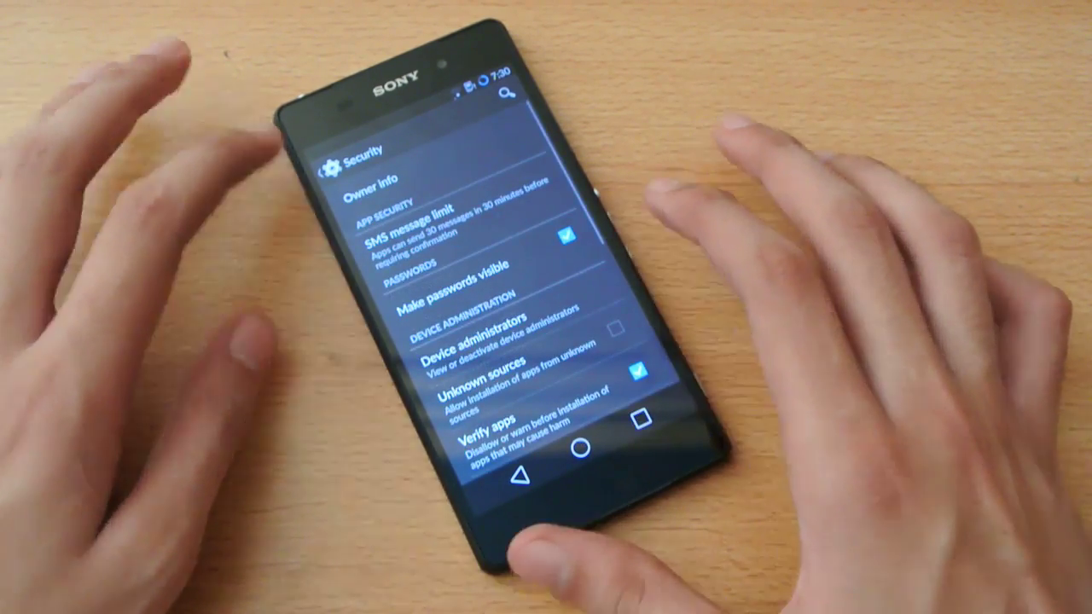
scroll(477, 299, down, 5)
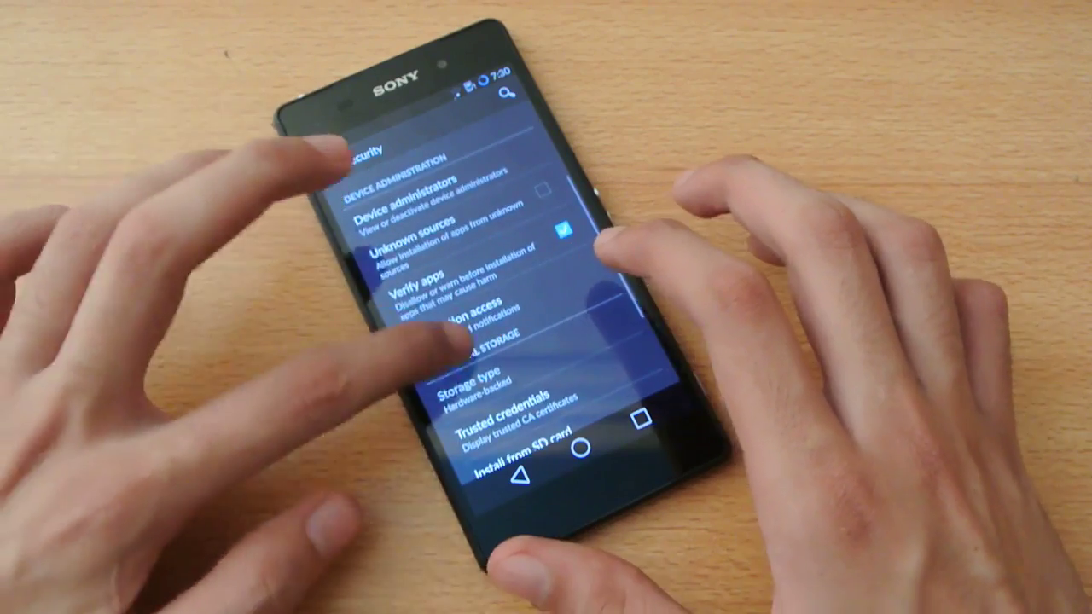
scroll(495, 299, up, 3)
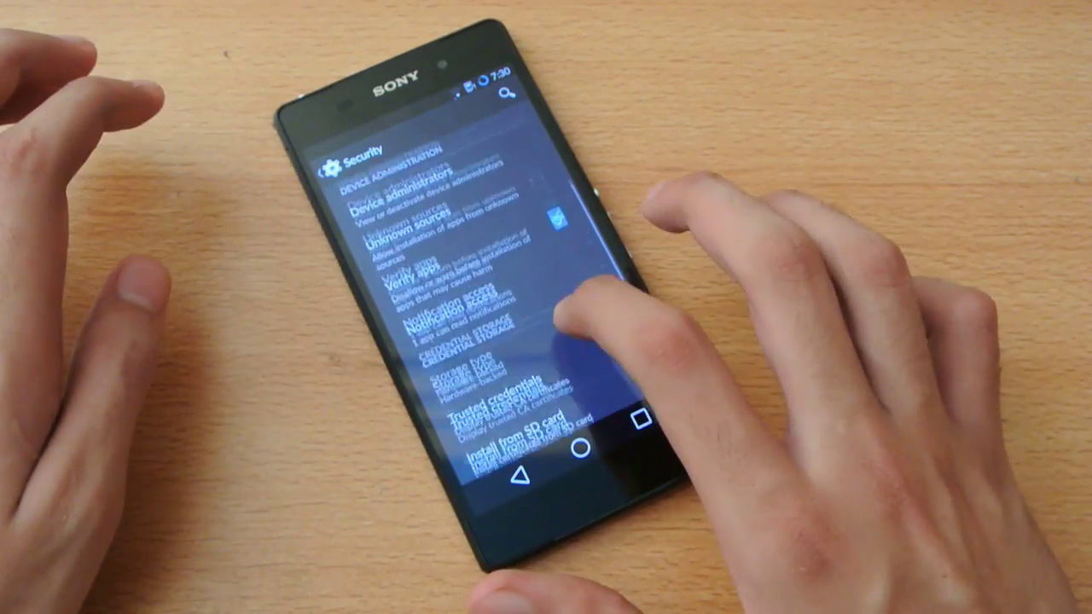
click(533, 286)
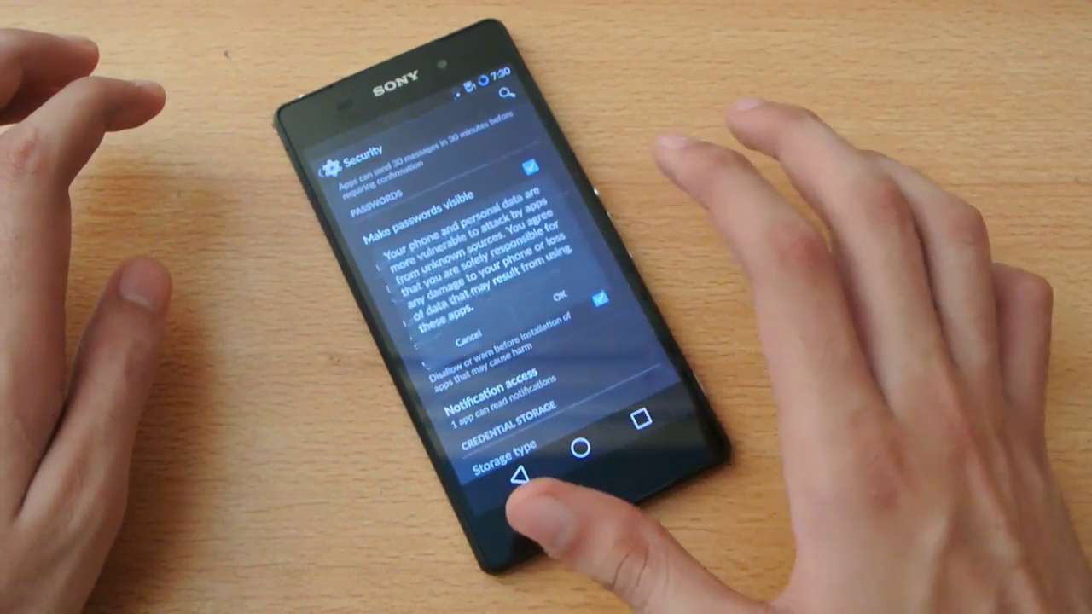
click(546, 315)
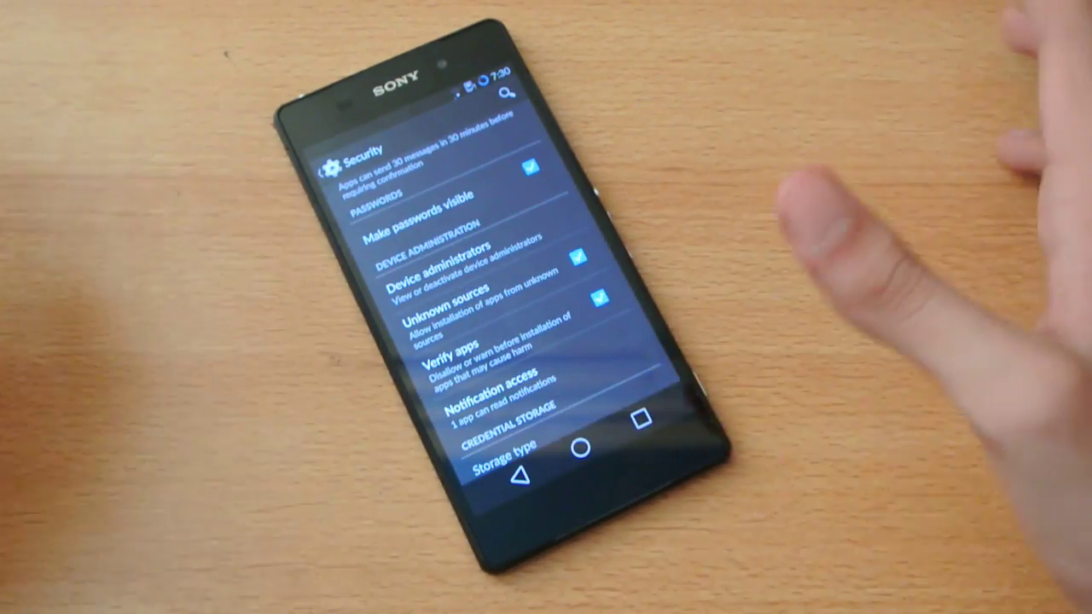
scroll(495, 298, up, 2)
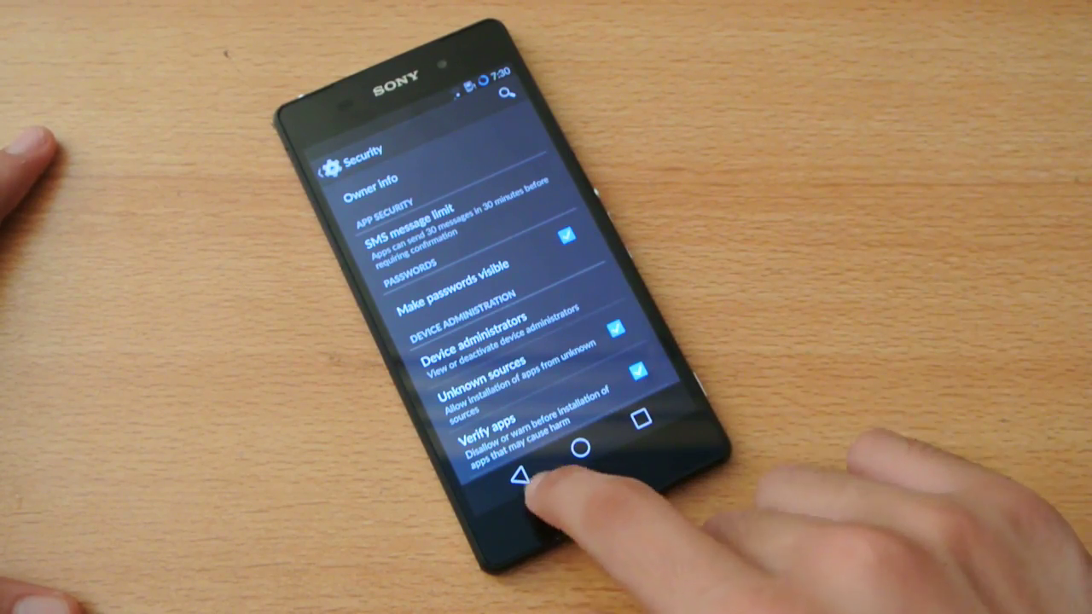
click(520, 475)
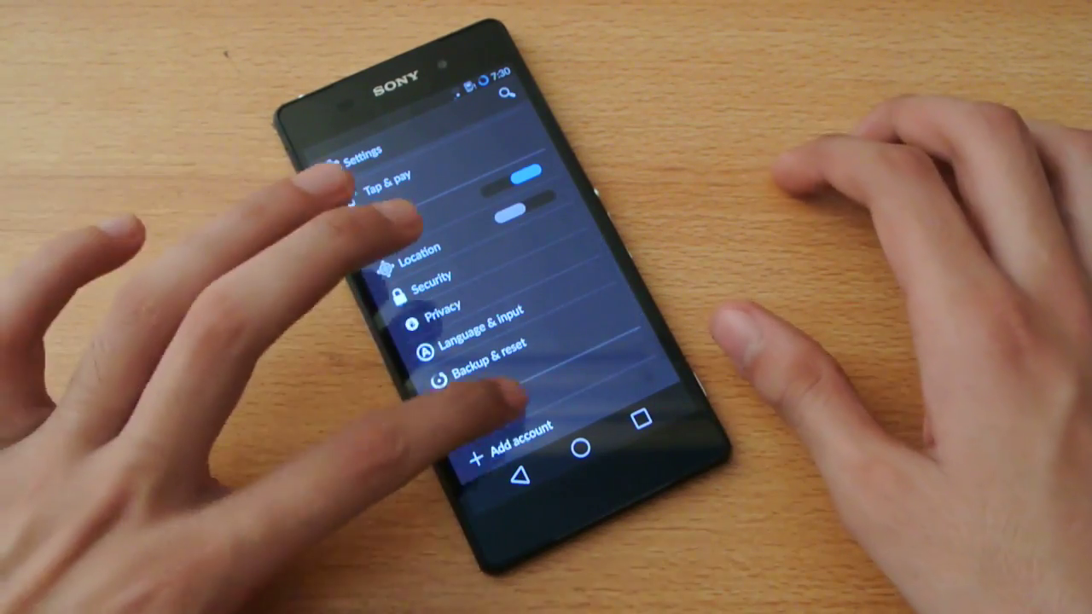
scroll(478, 341, down, 5)
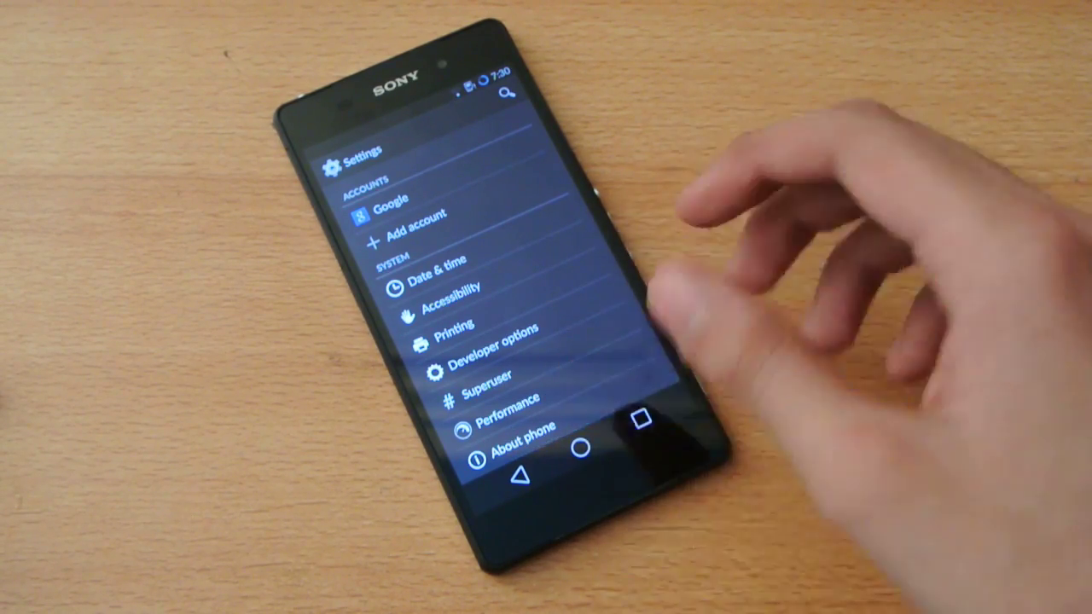
scroll(478, 298, up, 1)
scroll(478, 298, down, 1)
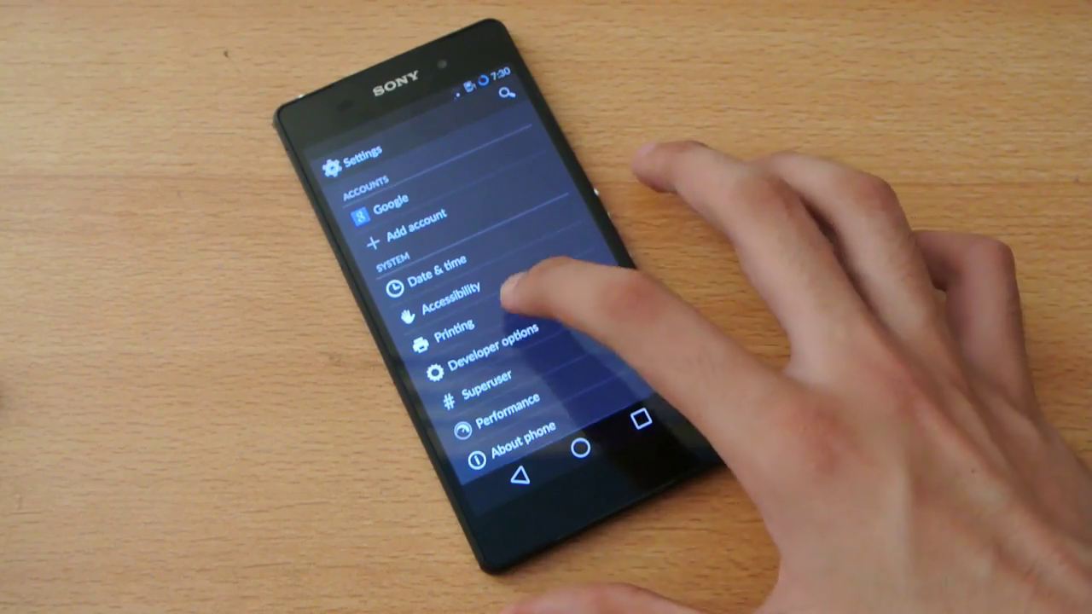
Glance at Developer options, then enter the Performance settings.
click(490, 345)
scroll(477, 299, down, 5)
scroll(478, 298, down, 5)
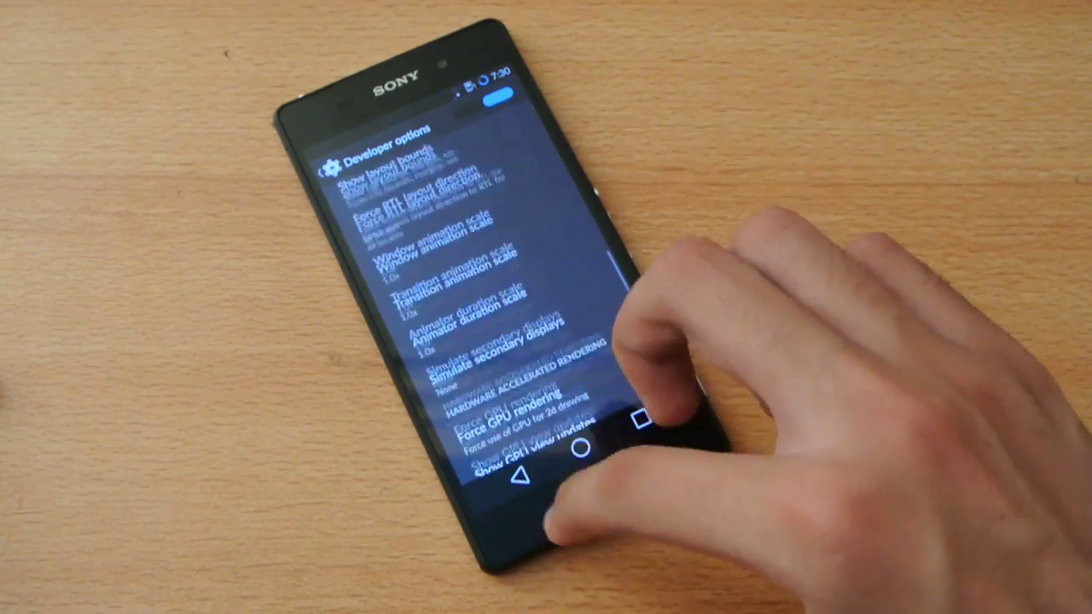
scroll(478, 298, down, 3)
click(520, 475)
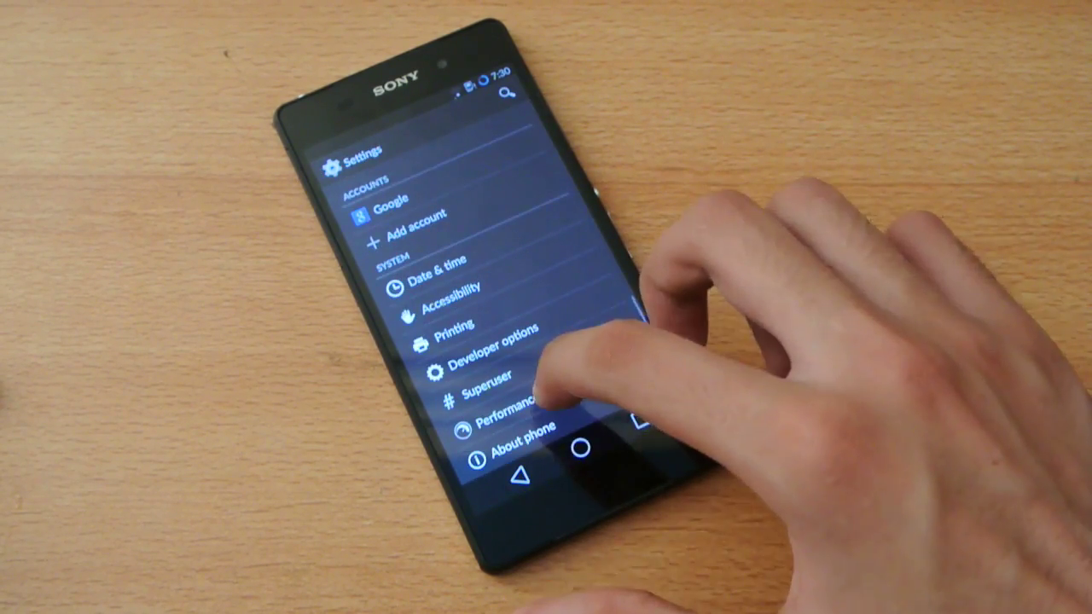
click(507, 407)
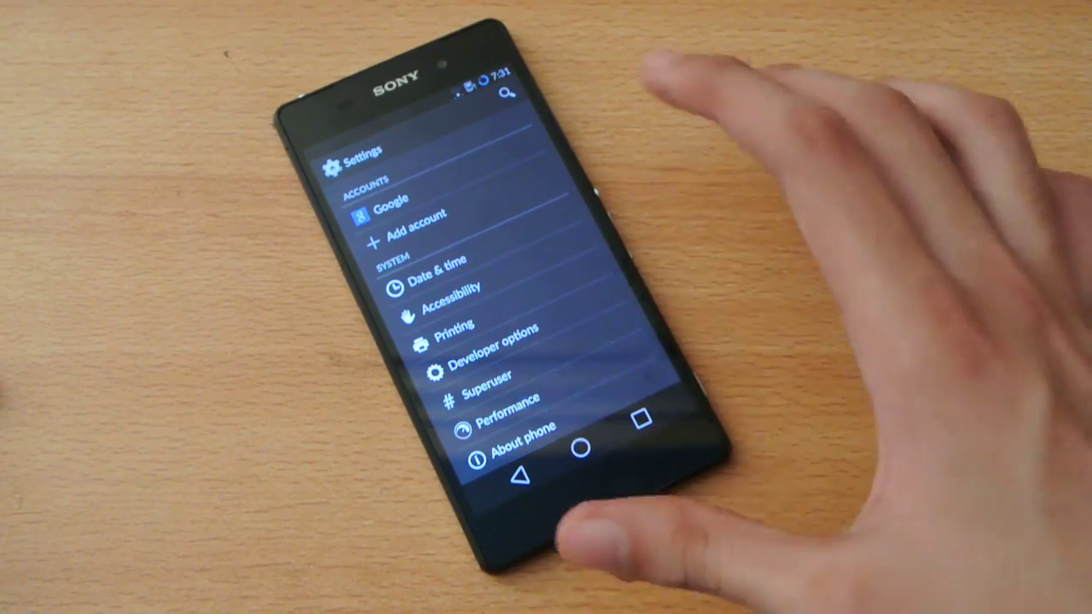
Under Processor, keep the maximum CPU frequency at 2265 MHz and return to Settings.
click(529, 348)
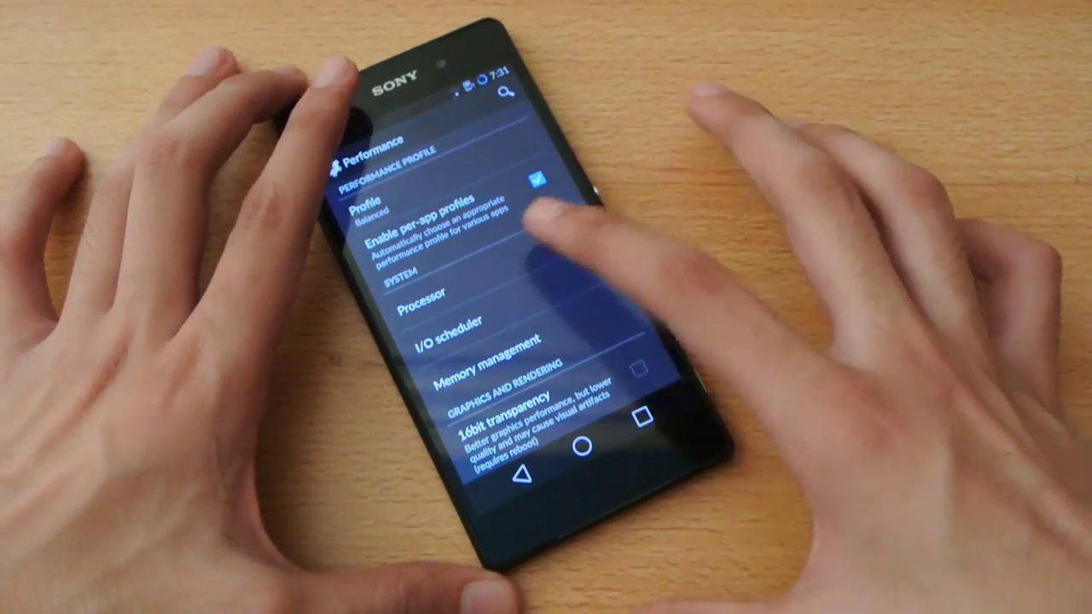
click(420, 298)
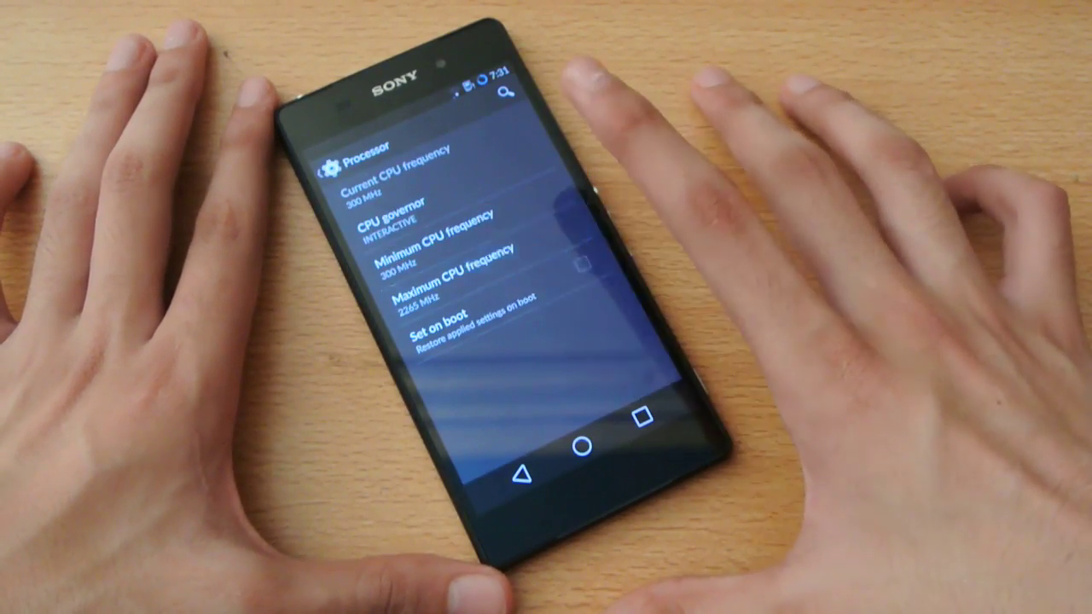
click(452, 277)
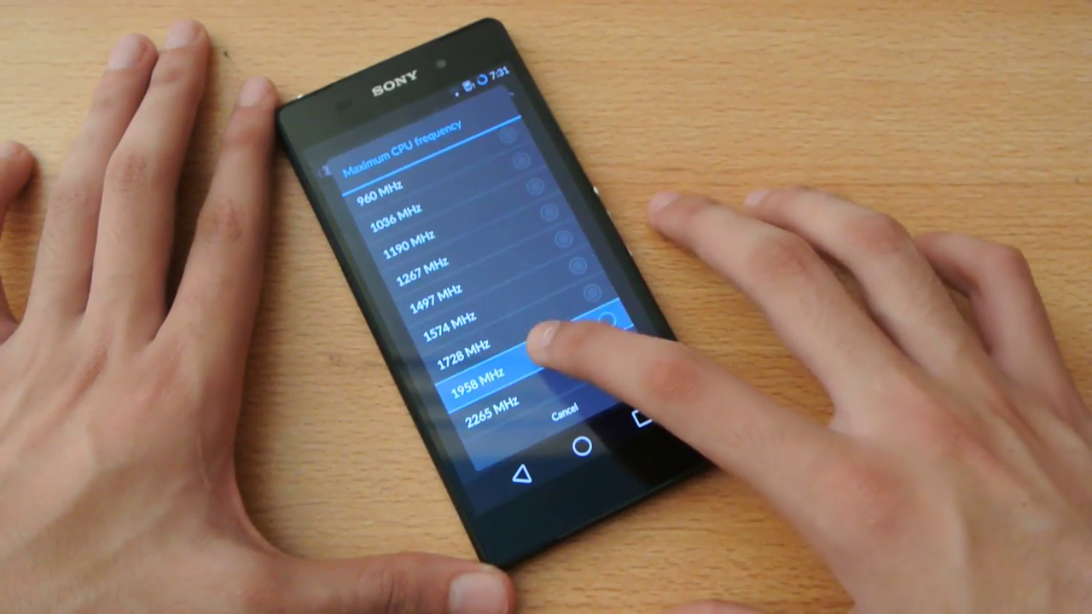
scroll(554, 324, up, 5)
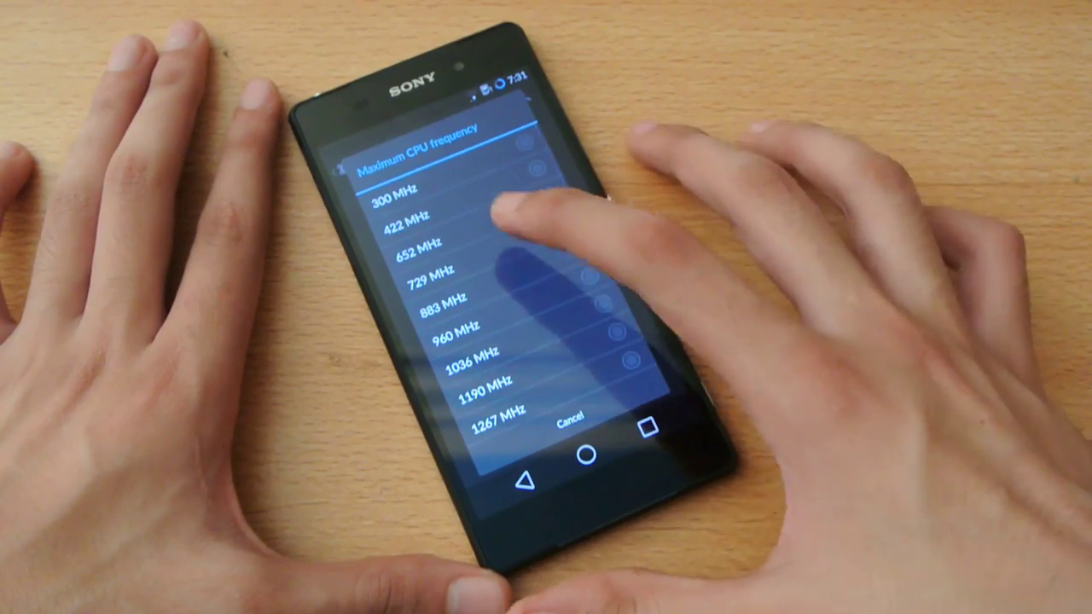
scroll(545, 281, down, 5)
click(555, 401)
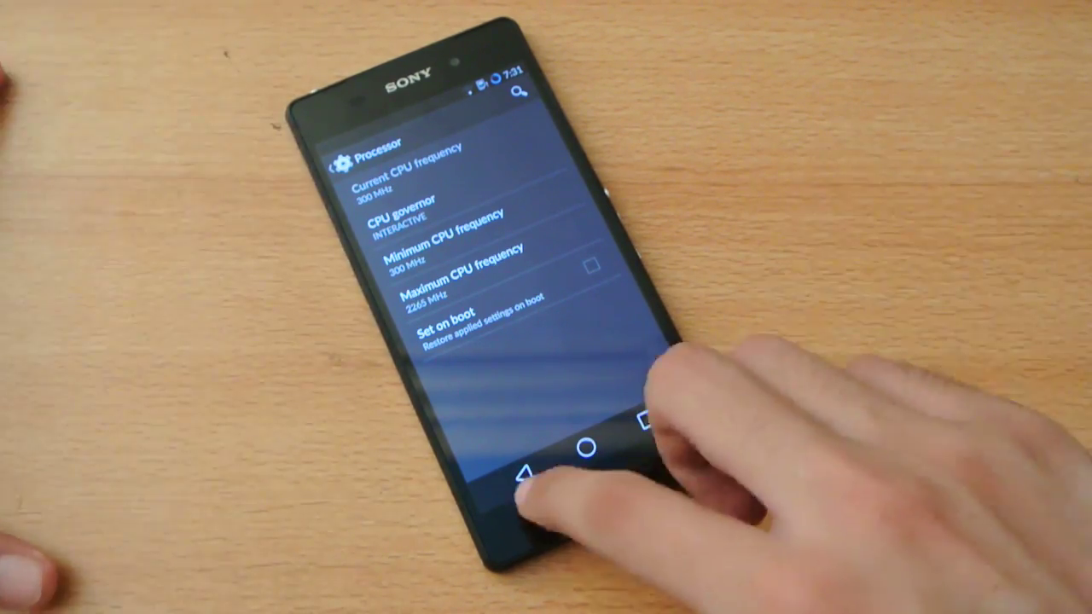
click(524, 473)
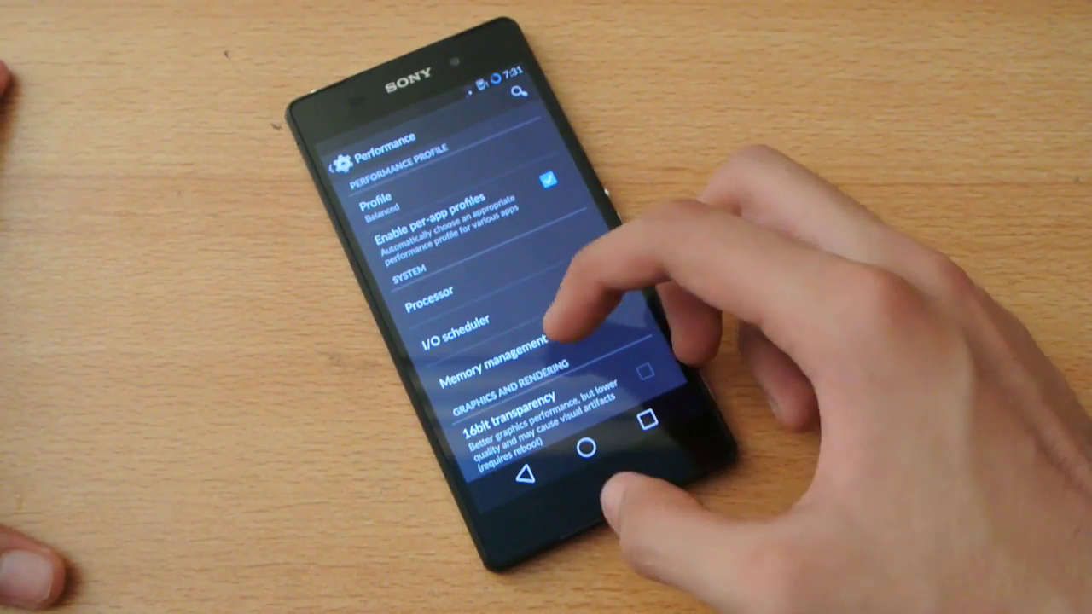
scroll(589, 384, down, 1)
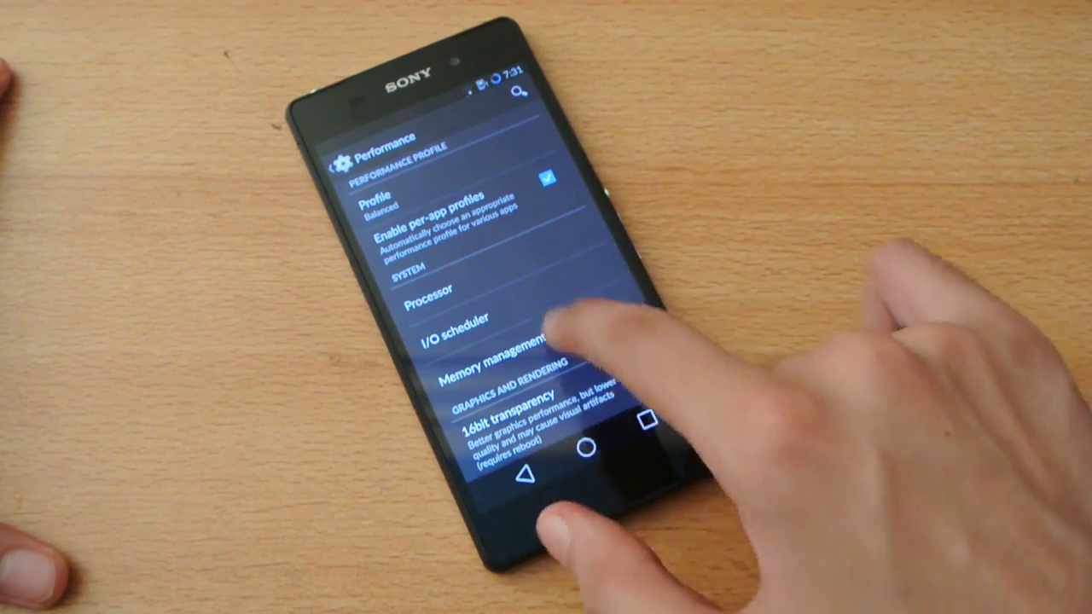
click(521, 471)
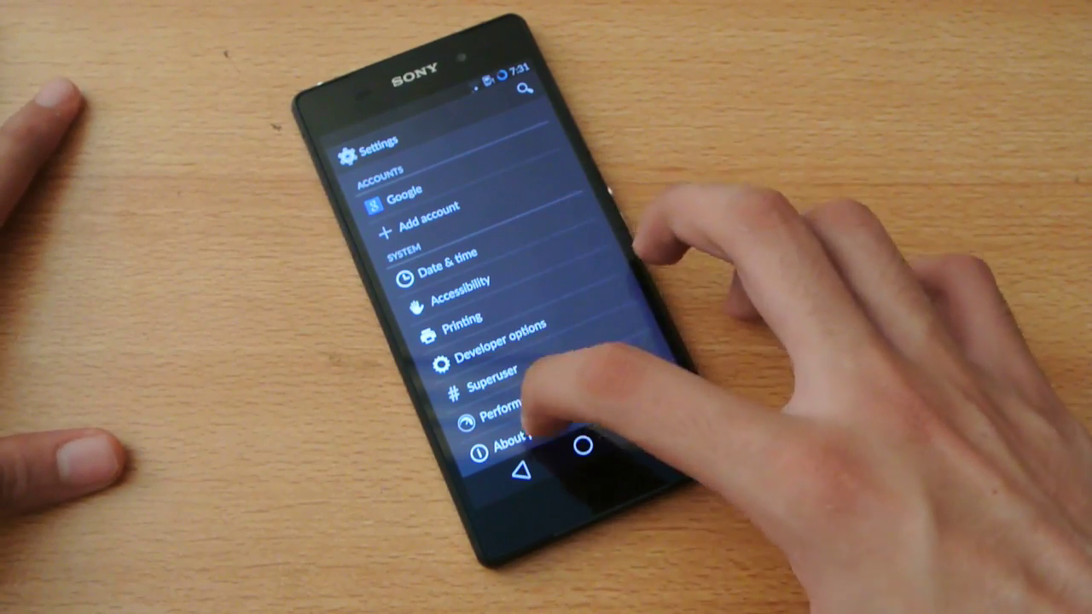
Glance at About phone, go home and clear Settings and Calendar from recent apps.
click(512, 439)
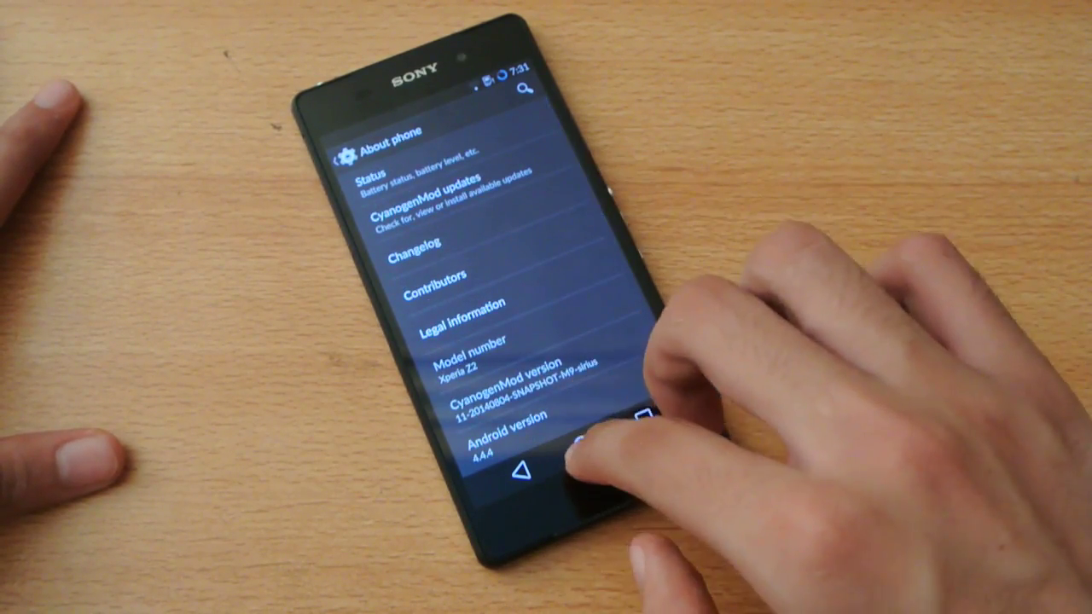
click(583, 445)
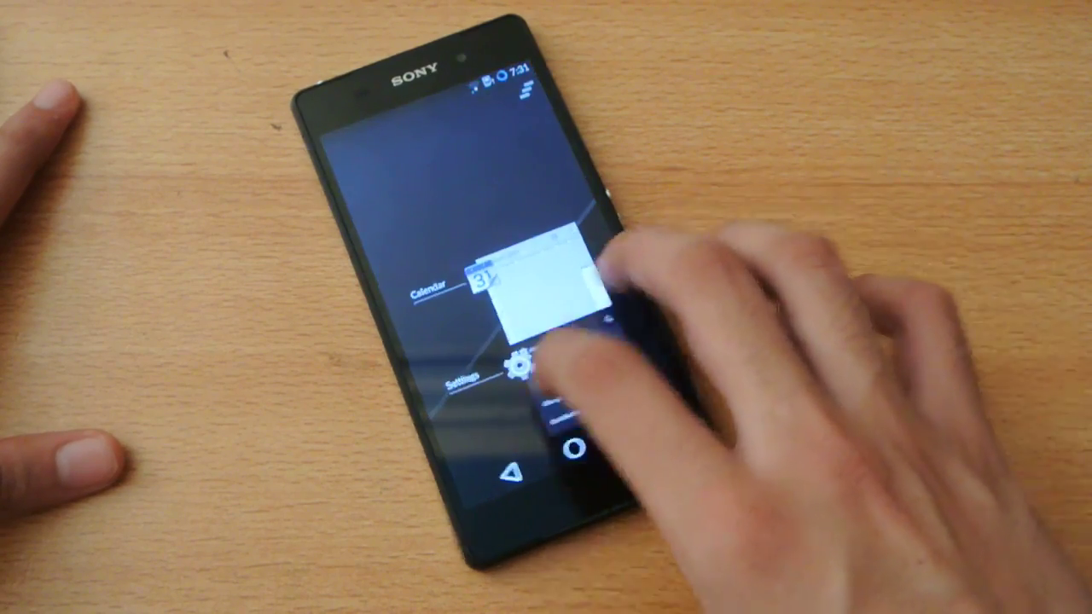
drag(546, 367, 665, 367)
drag(512, 400, 648, 401)
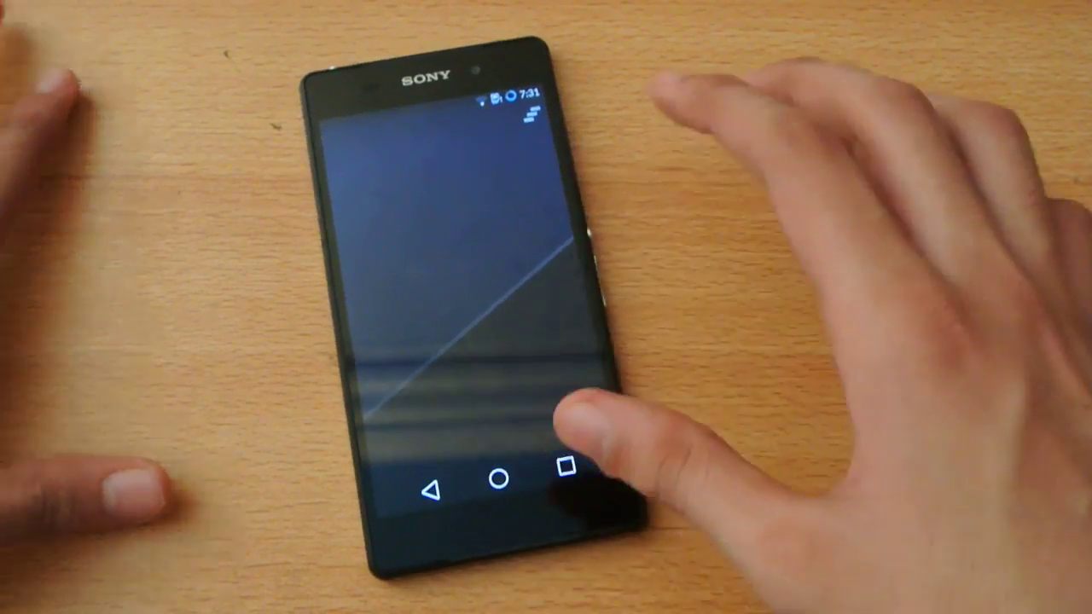
click(567, 467)
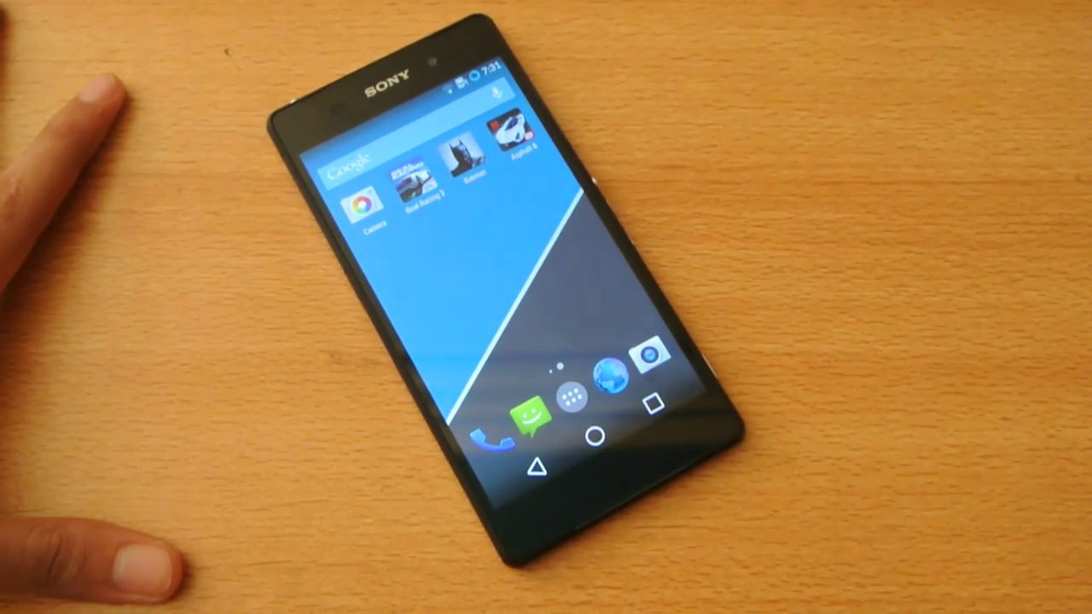
Swipe to the other home page, browse the app drawer pages and return home.
drag(546, 256, 409, 307)
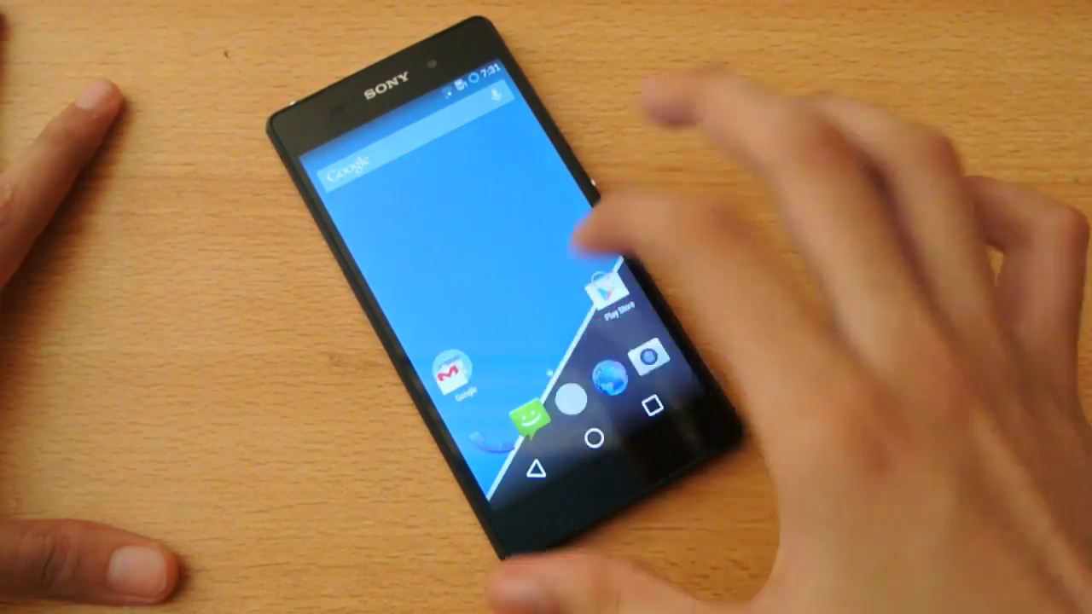
click(571, 396)
mouse_move(563, 230)
mouse_down()
mouse_move(443, 265)
mouse_move(580, 256)
mouse_up()
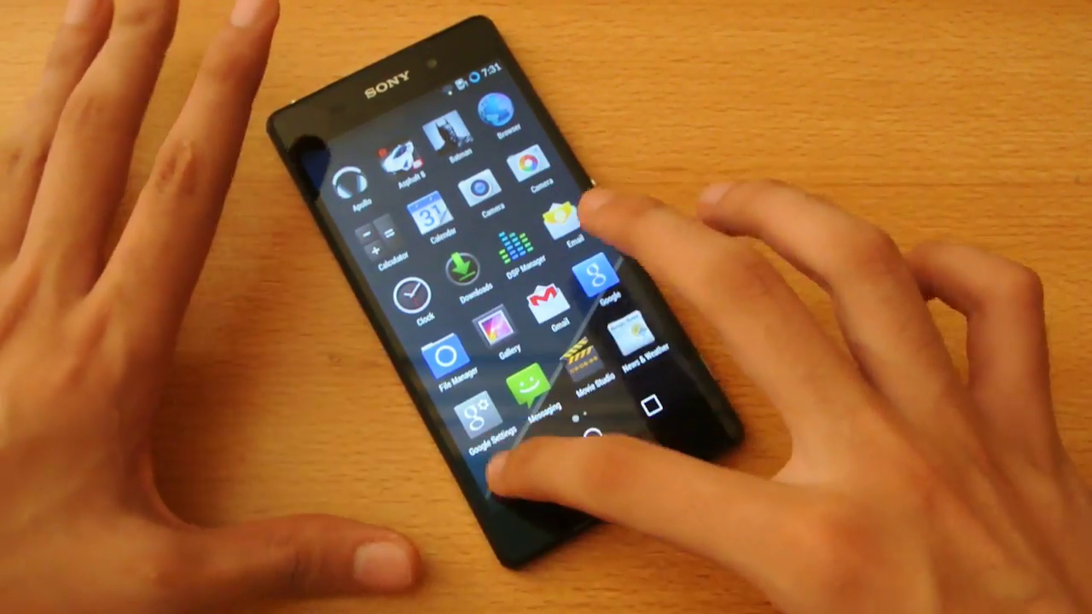
click(593, 438)
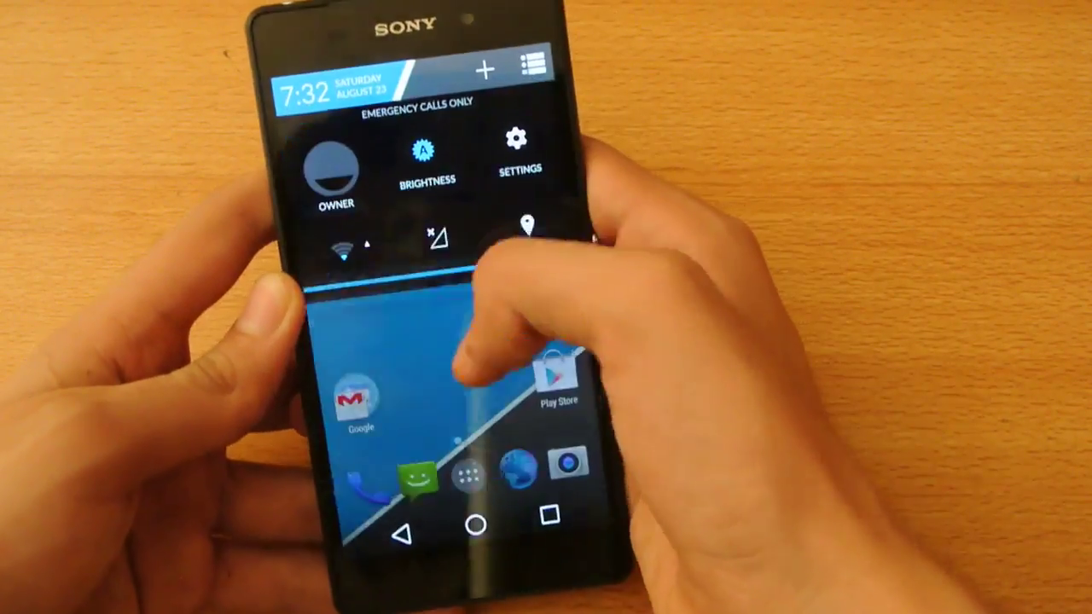
drag(473, 358, 477, 477)
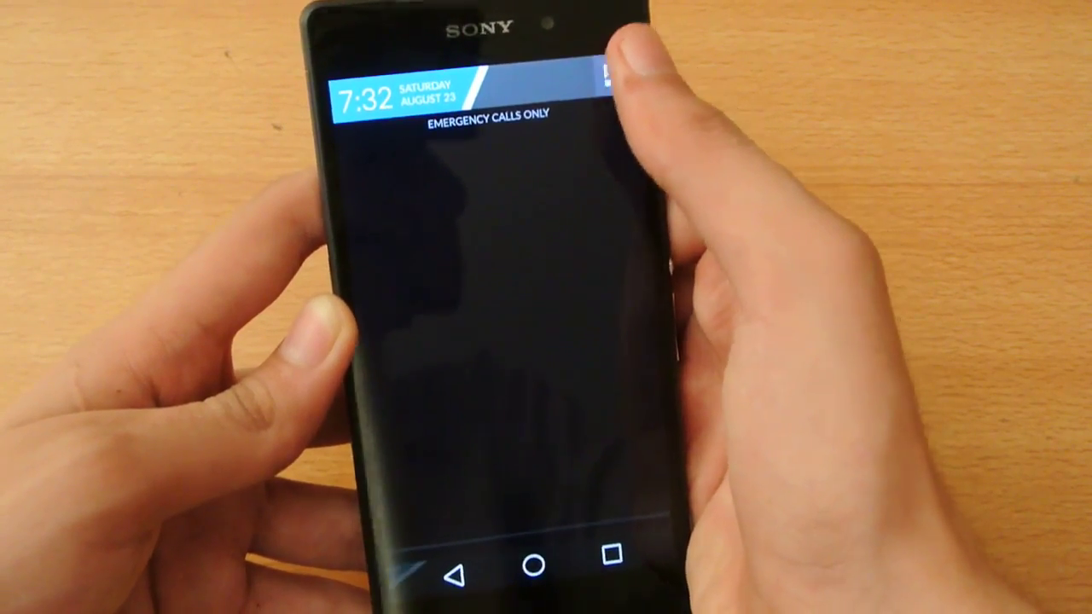
click(610, 72)
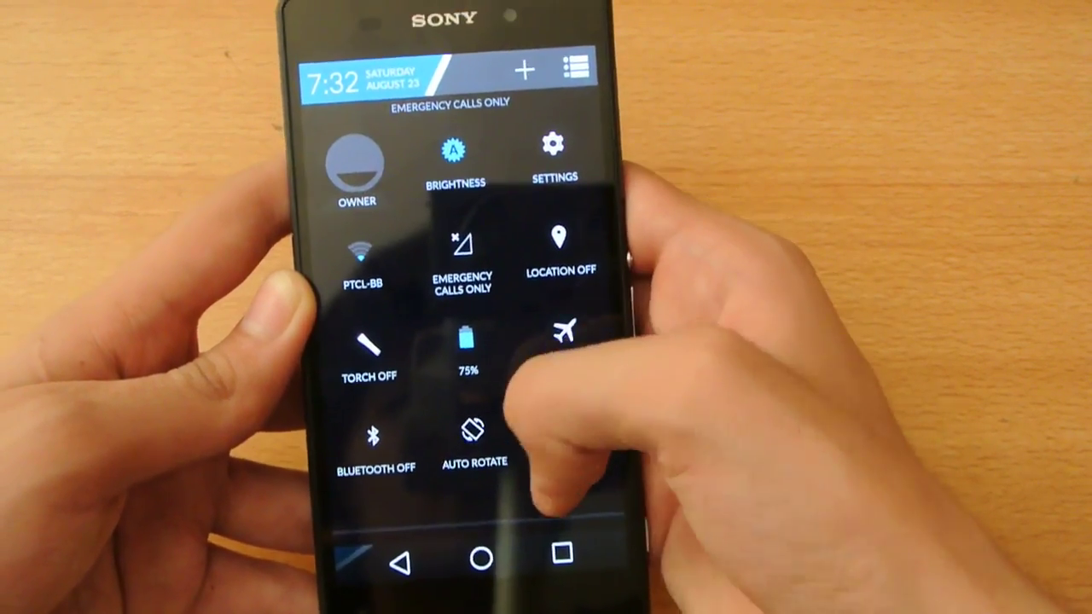
drag(524, 477, 508, 443)
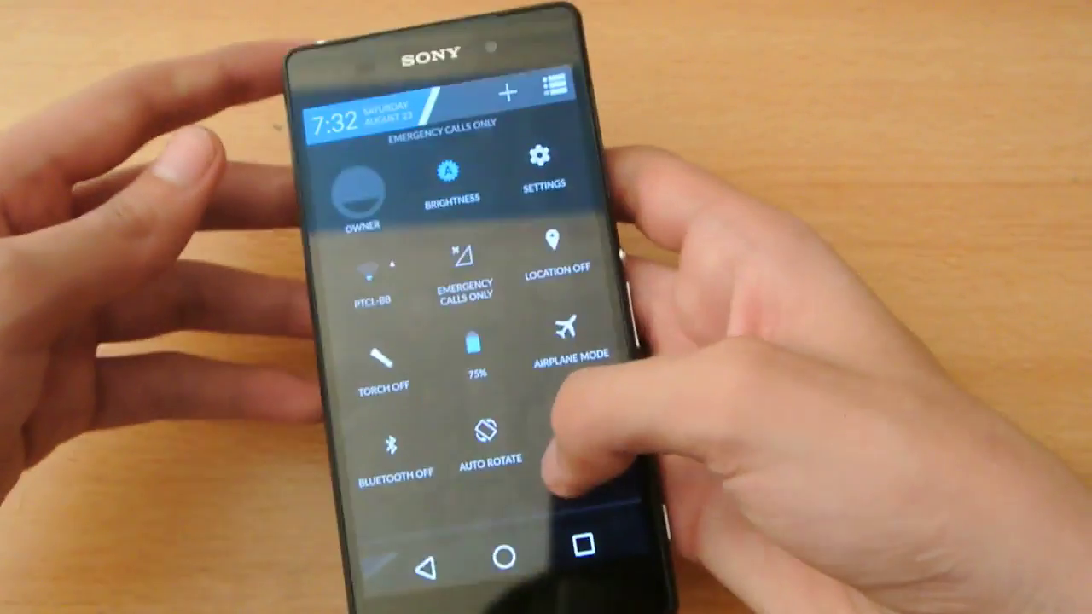
drag(559, 452, 559, 222)
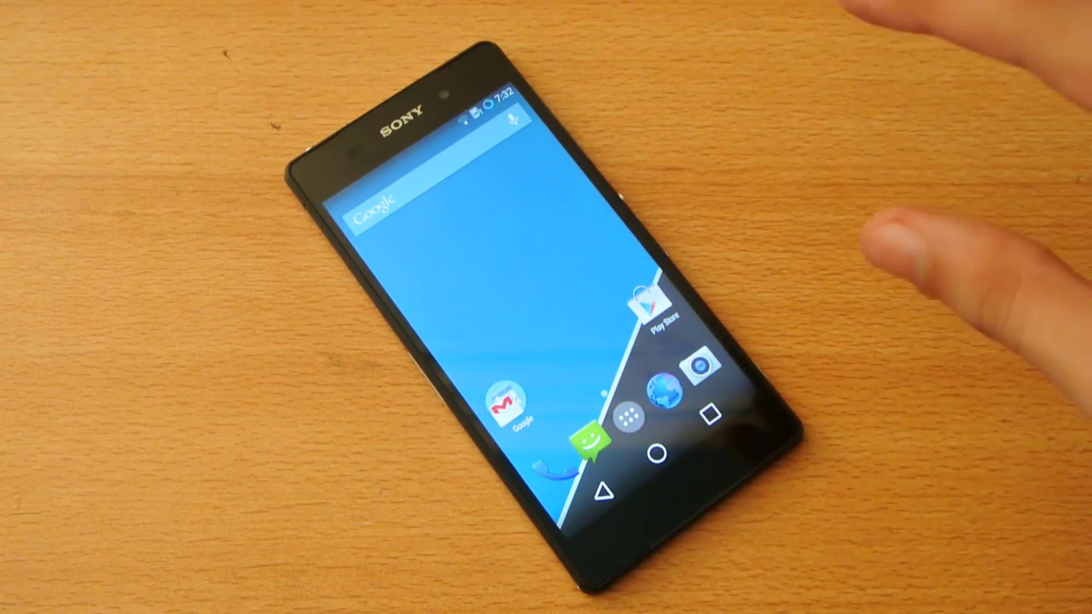
mouse_move(623, 341)
mouse_down()
mouse_move(461, 350)
mouse_move(648, 341)
mouse_up()
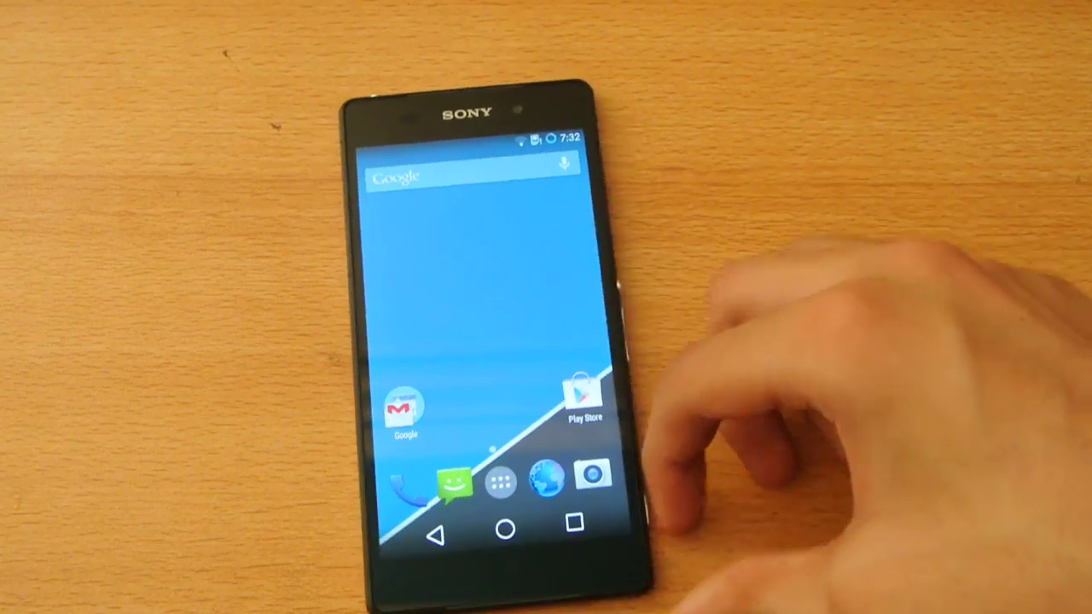